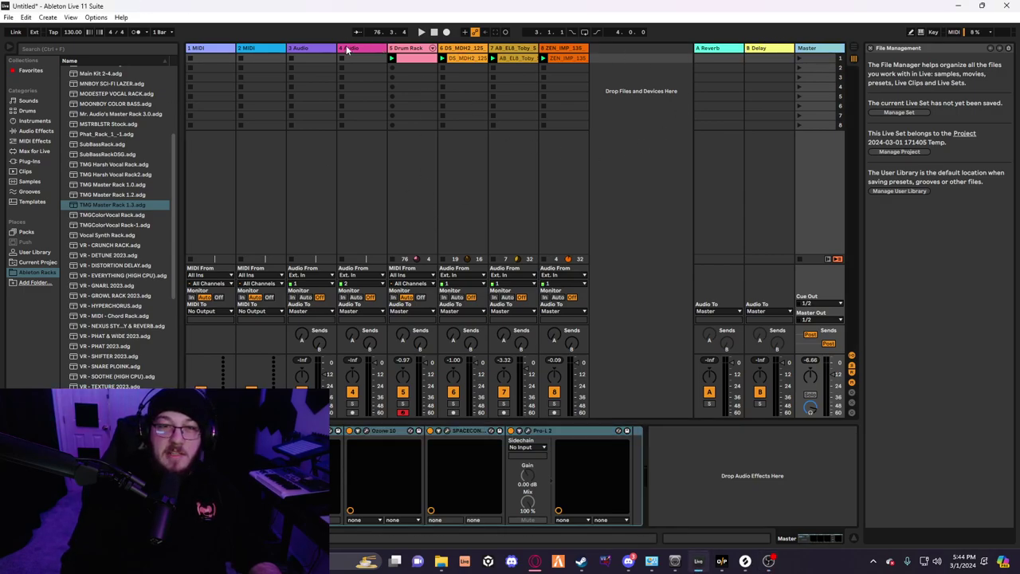
Look through the device chains of tracks 4 to 8, finishing on the Drum Rack track.
click(347, 48)
click(406, 48)
click(460, 48)
click(514, 48)
click(560, 49)
click(514, 48)
click(446, 50)
click(427, 49)
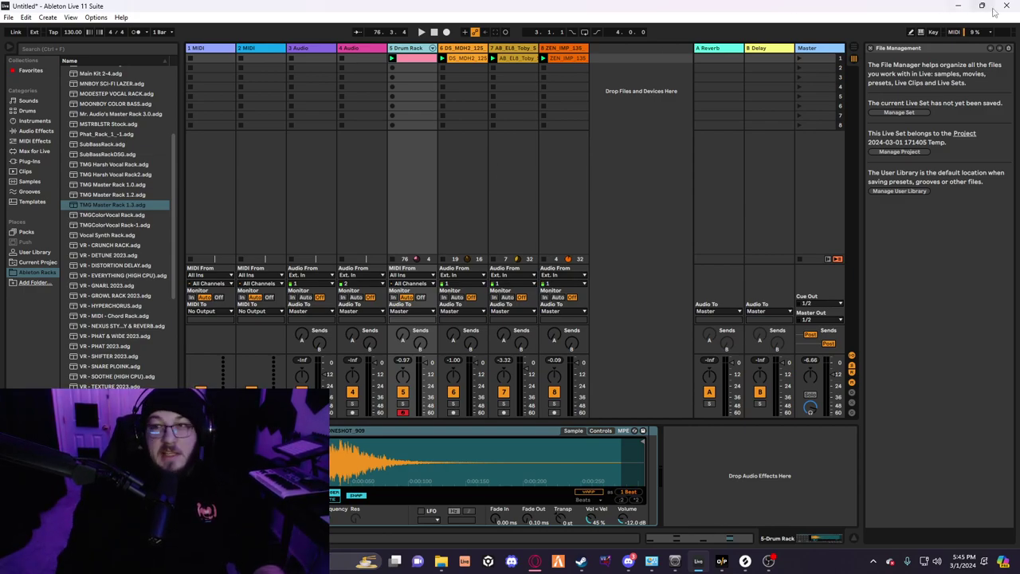
Review the set's MIDI mappings and play the session clips briefly before stopping playback.
click(954, 32)
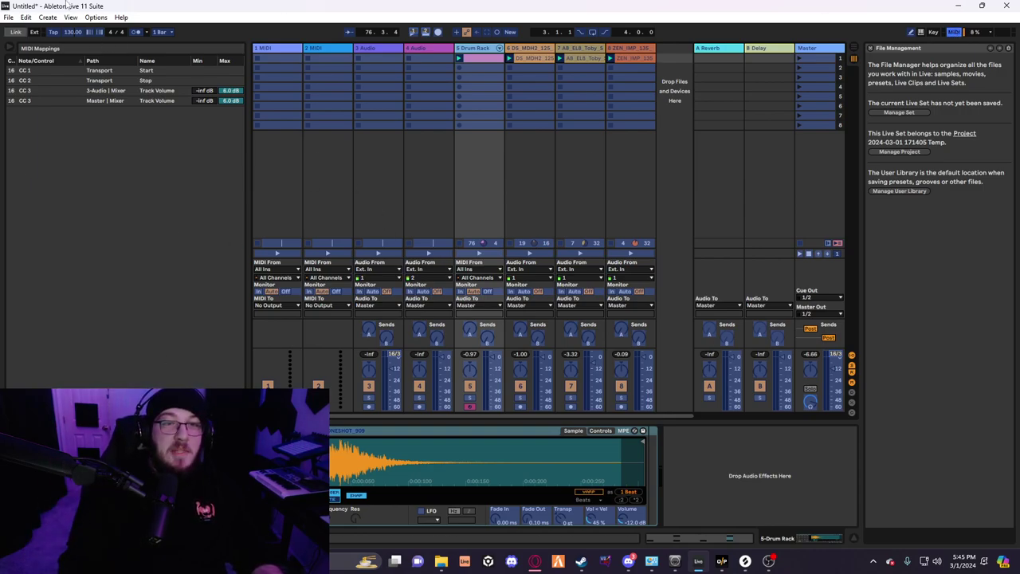
click(954, 32)
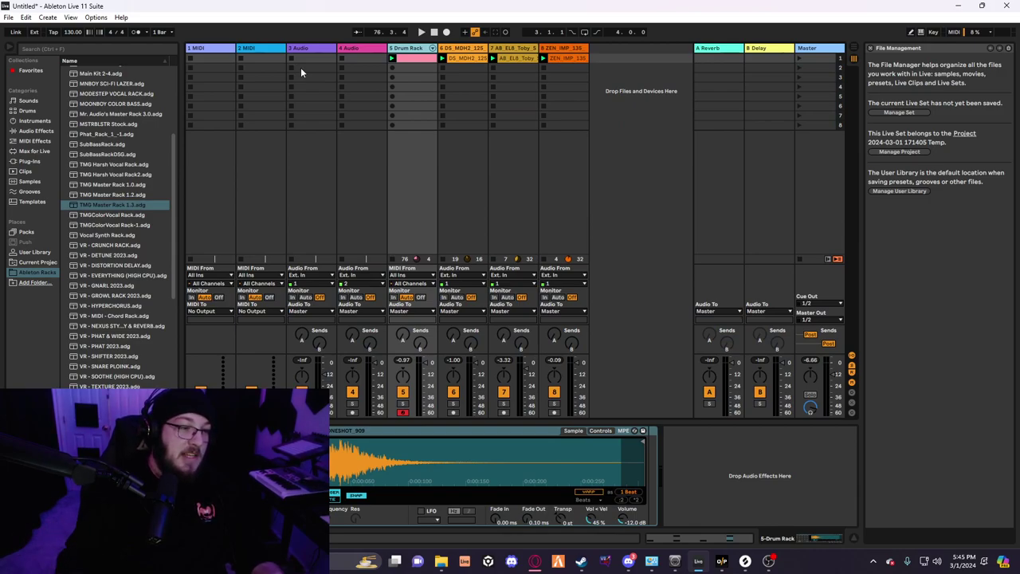
click(423, 32)
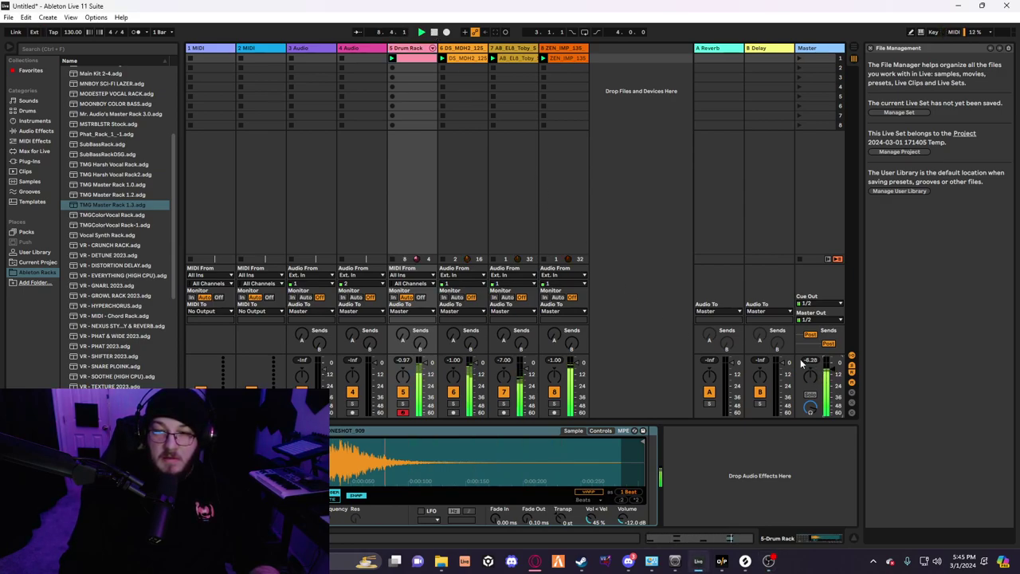
click(434, 36)
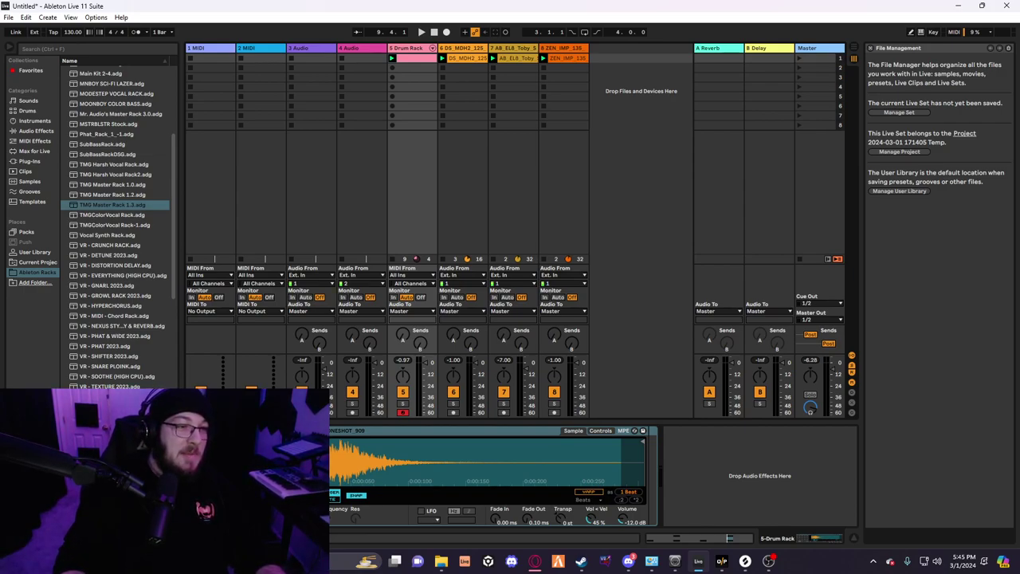
Switch to loopMIDI and inspect the From Pilot and To Pliot loopback ports.
click(768, 561)
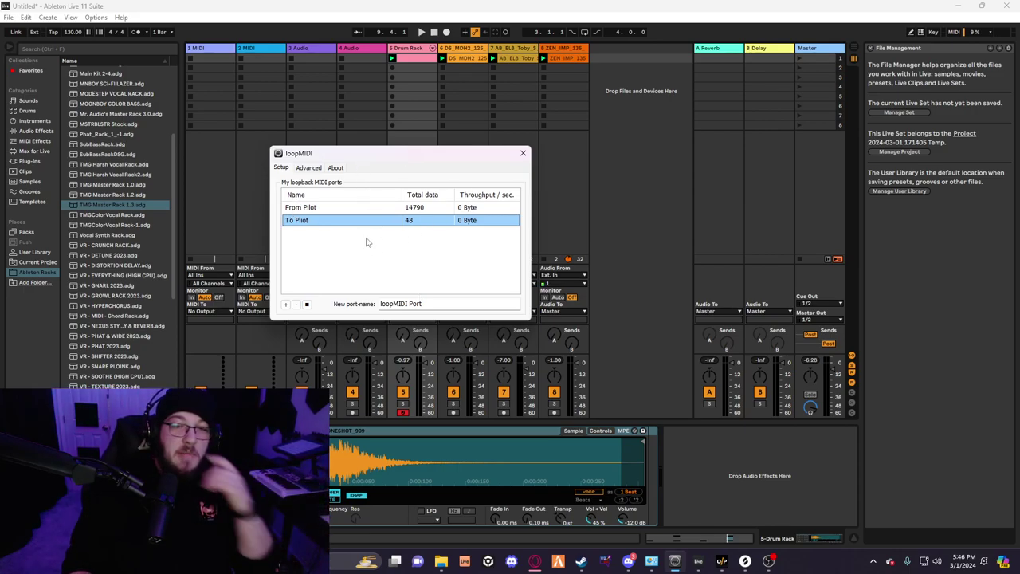
click(315, 208)
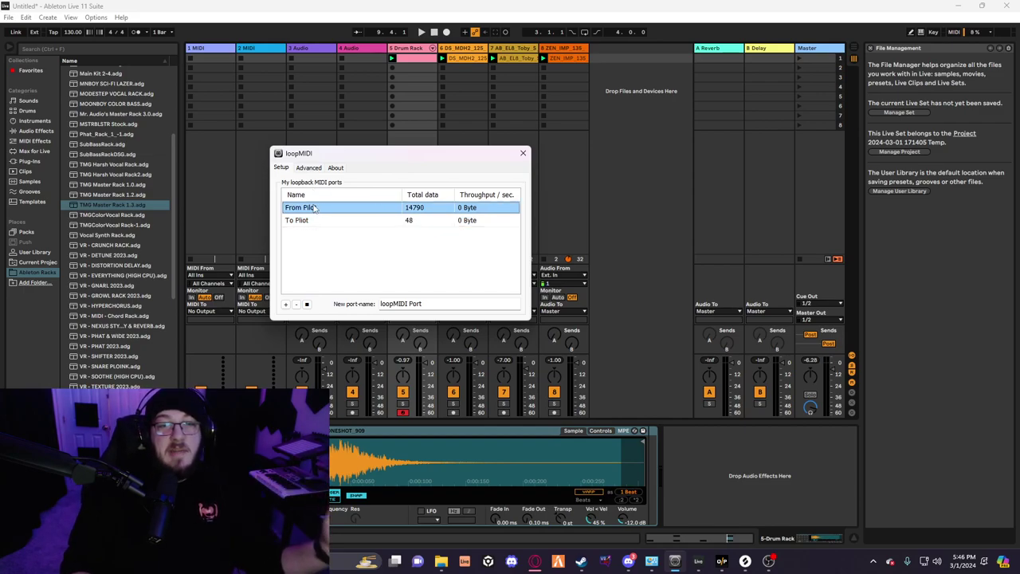
click(320, 221)
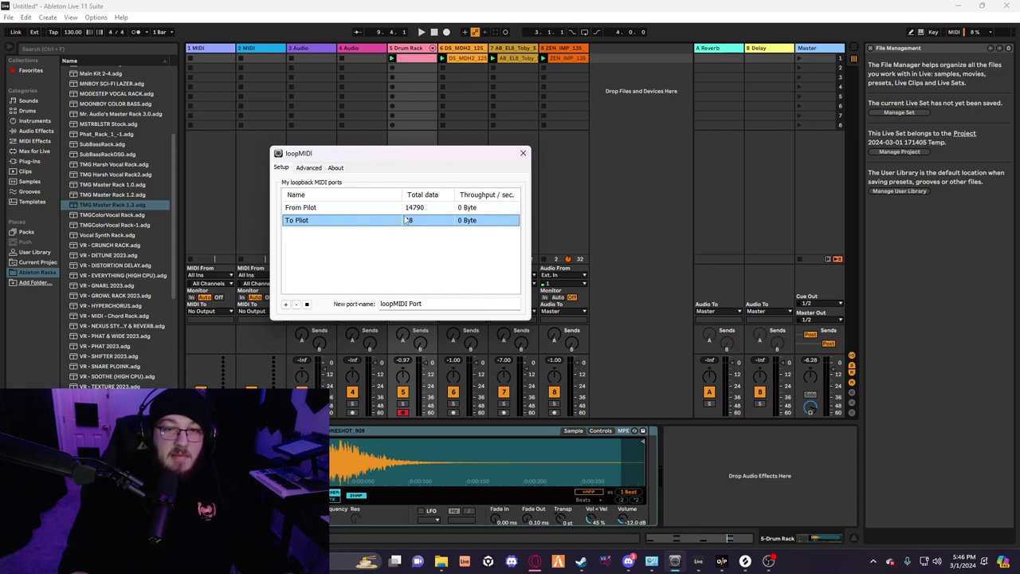
Review the Link, Tempo and MIDI preferences in Ableton Live for the From Pilot and To Pliot ports, and close Preferences.
click(96, 17)
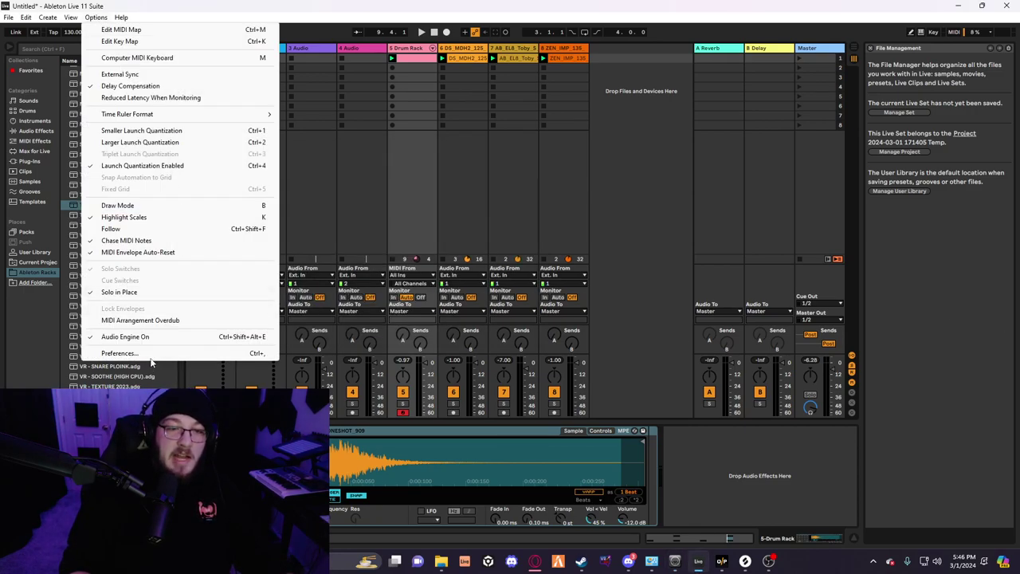
click(120, 353)
click(390, 140)
click(398, 188)
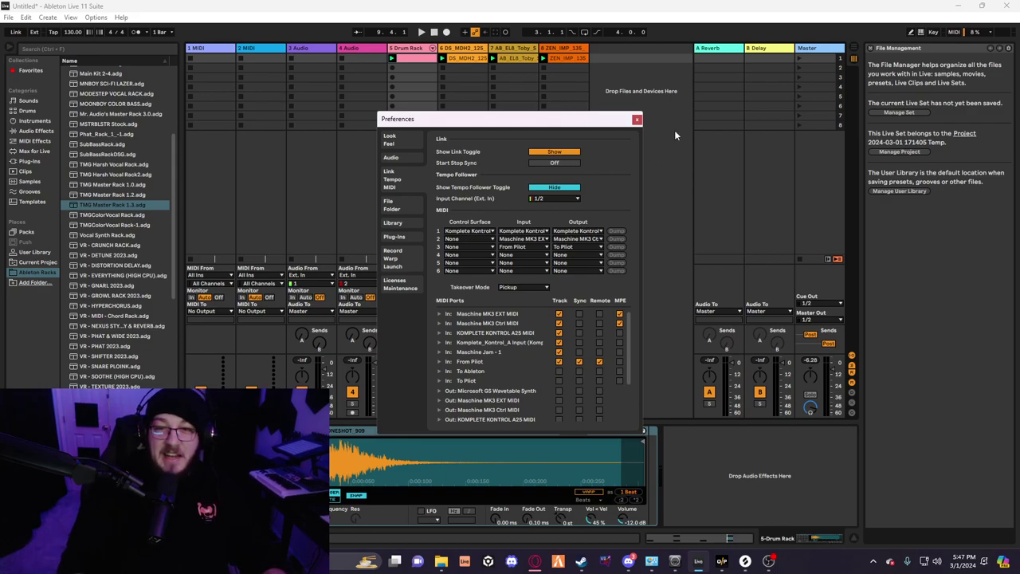
click(637, 120)
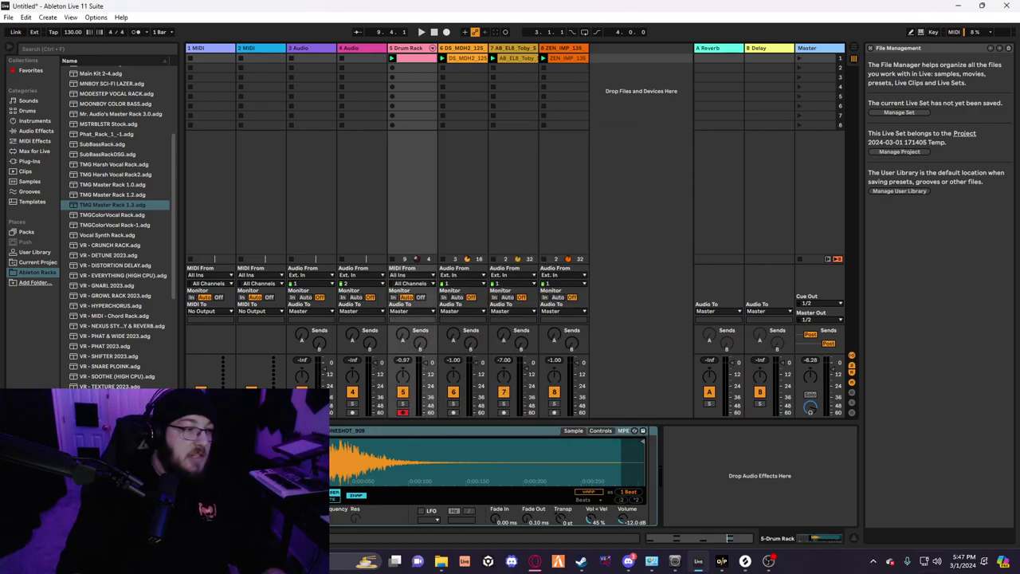
Switch to OSC/PILOT, bring its window onto the recorded screen and maximize it.
key(alt+Tab)
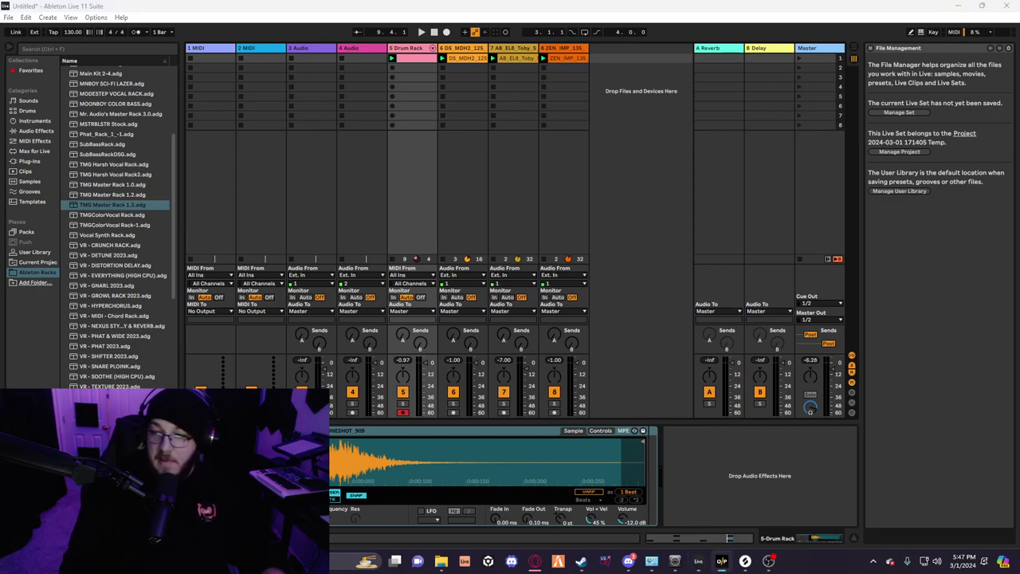
drag(1019, 24, 539, 4)
click(981, 11)
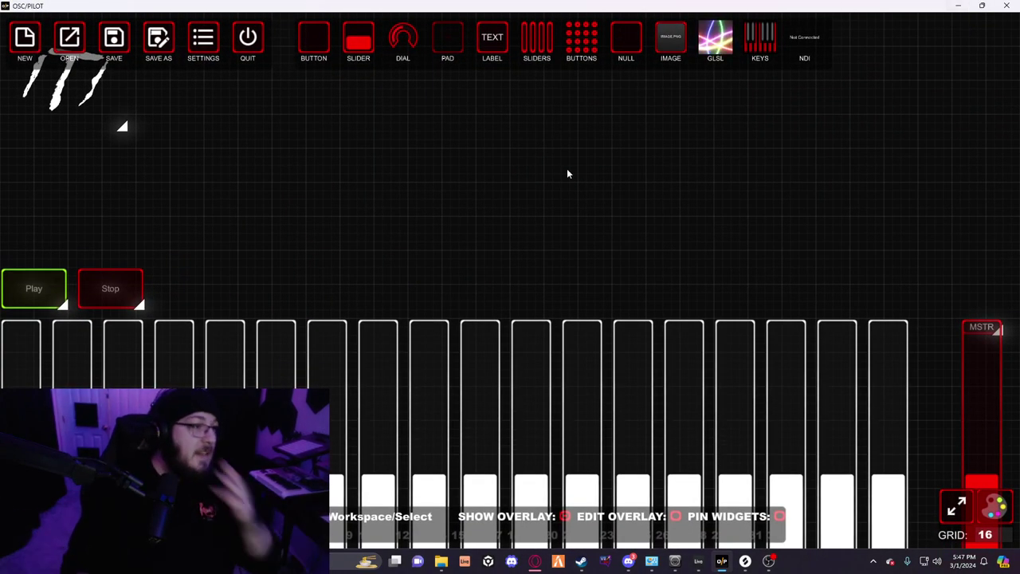
Check the MIDI output and input devices in the settings and return to the layout with edit mode off.
click(203, 37)
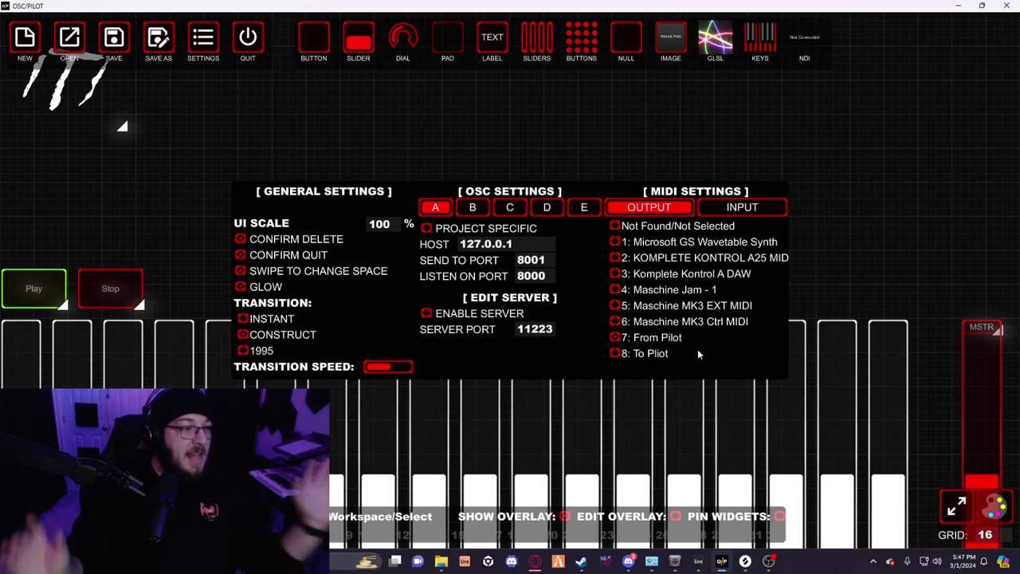
click(729, 208)
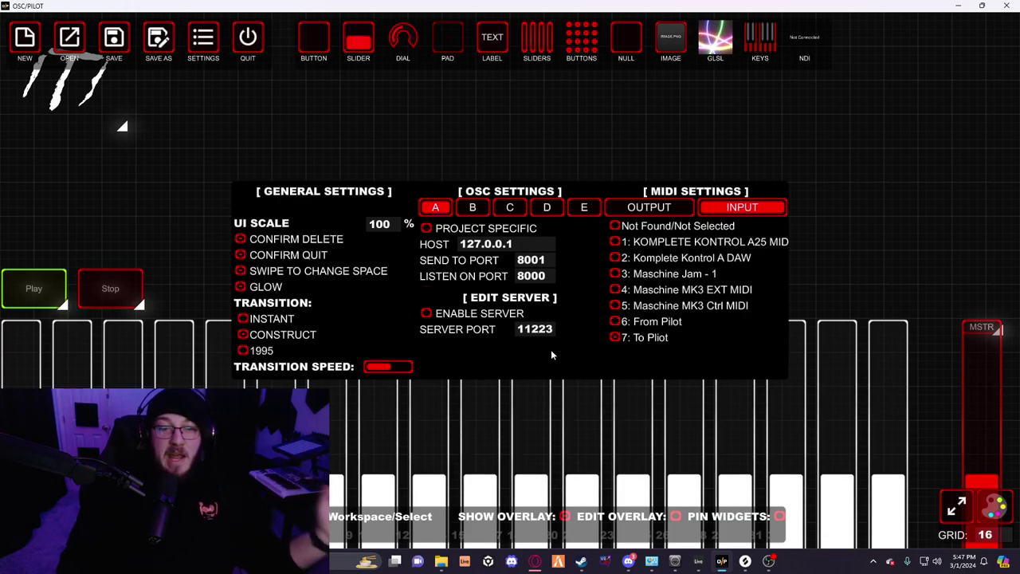
key(Tab)
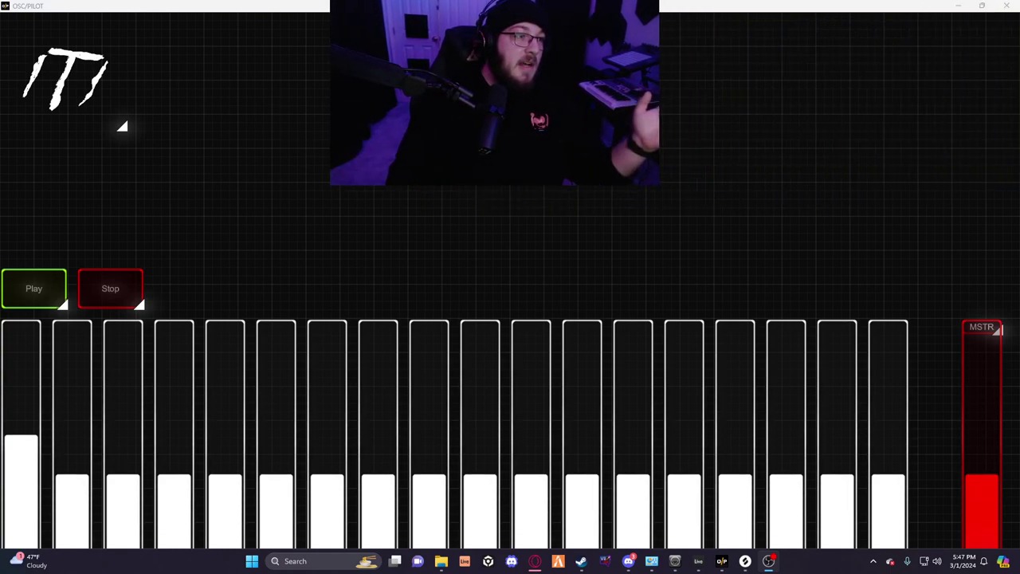
click(305, 143)
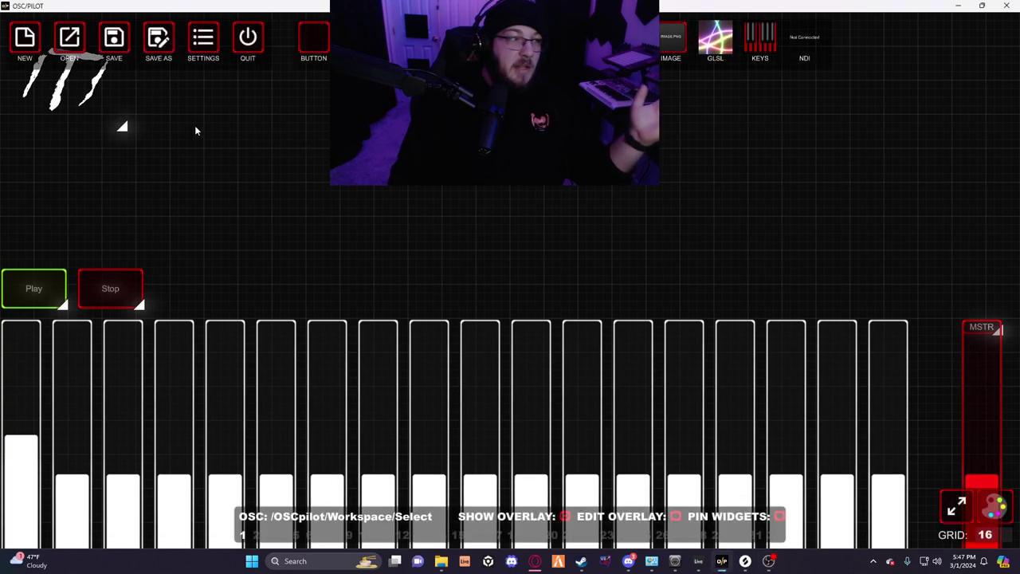
click(104, 86)
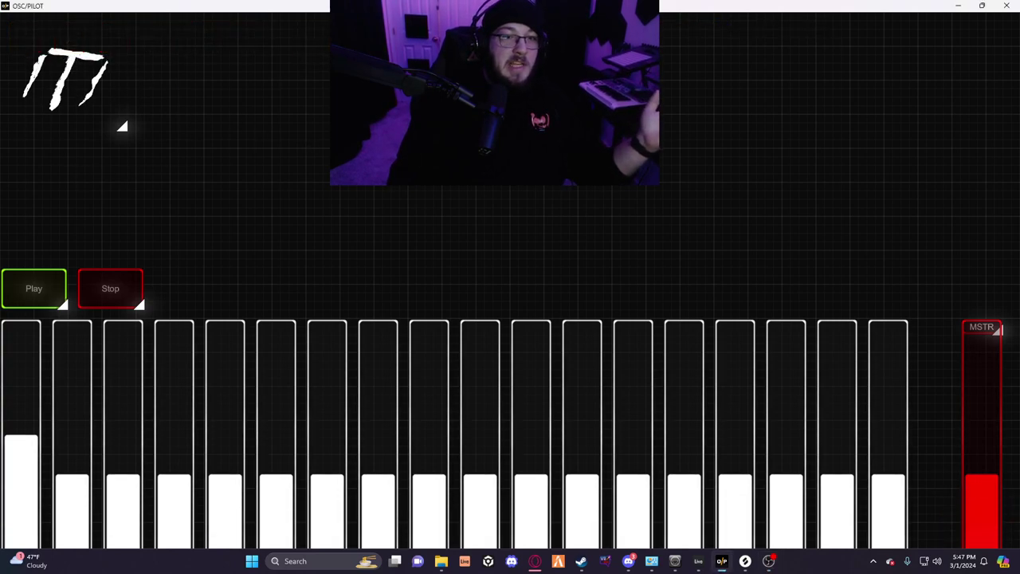
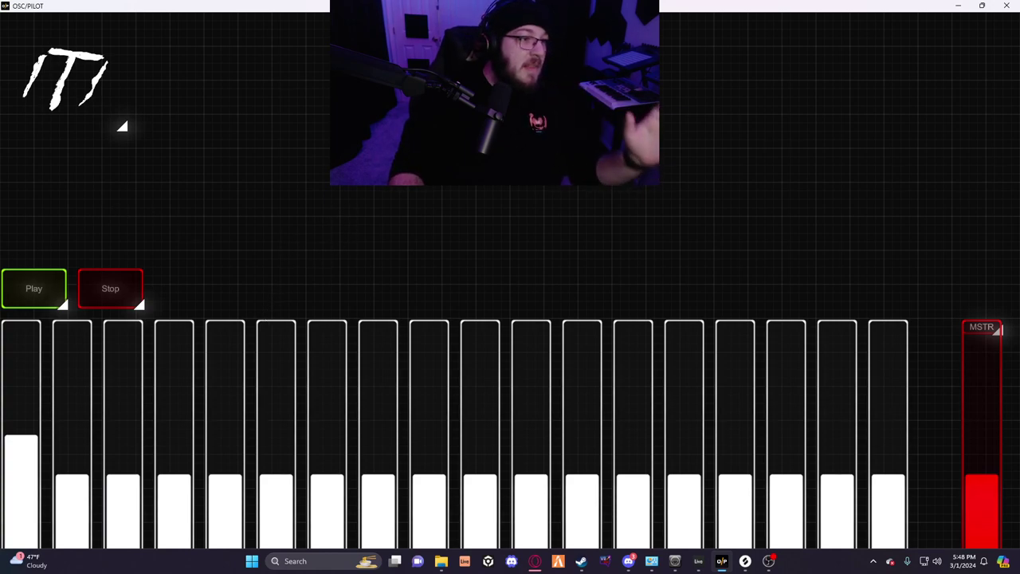
Inspect the properties of the Play button, the Stop button and the MSTR slider in edit mode.
right_click(63, 304)
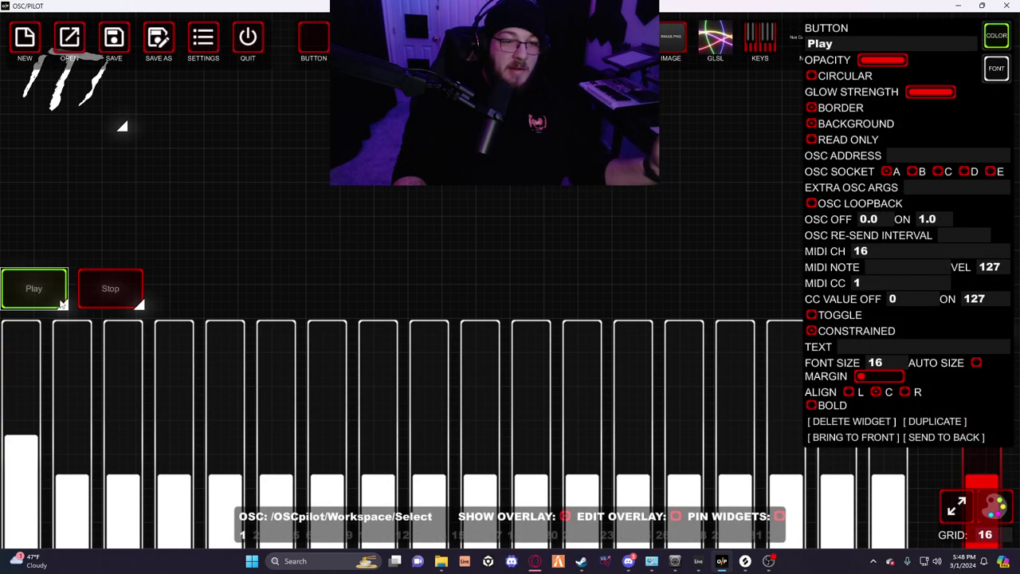
click(130, 305)
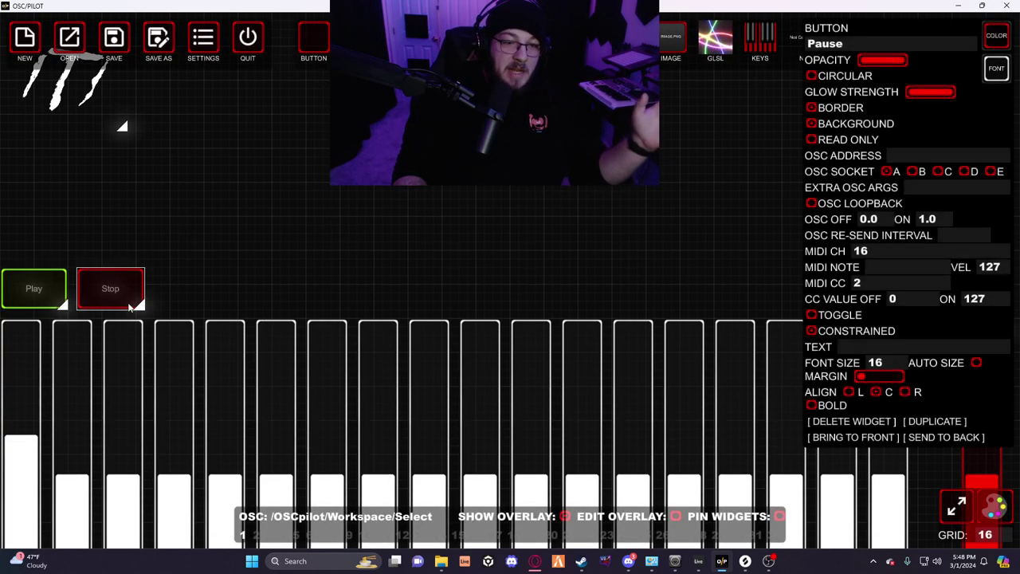
click(264, 258)
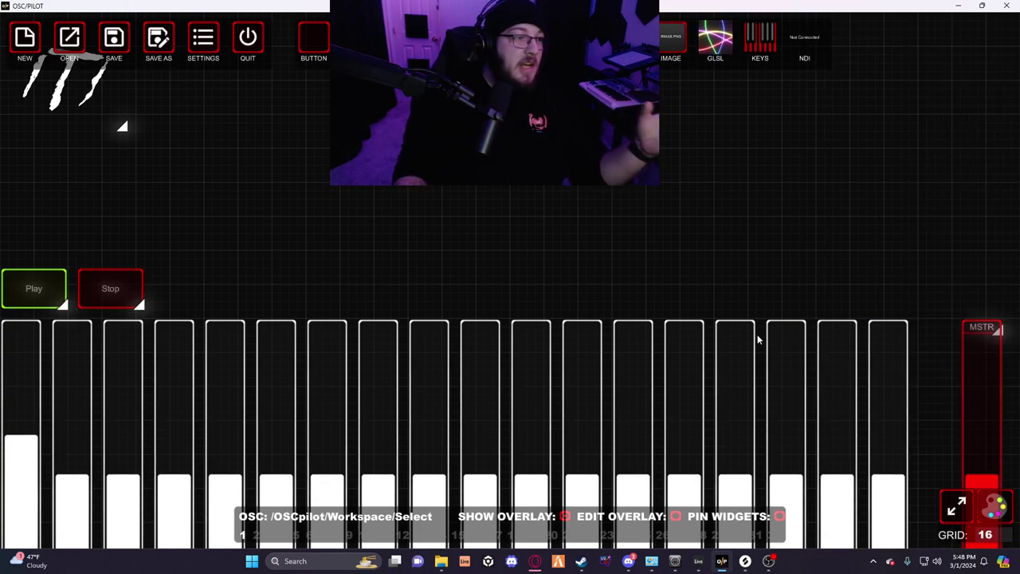
click(994, 333)
click(713, 219)
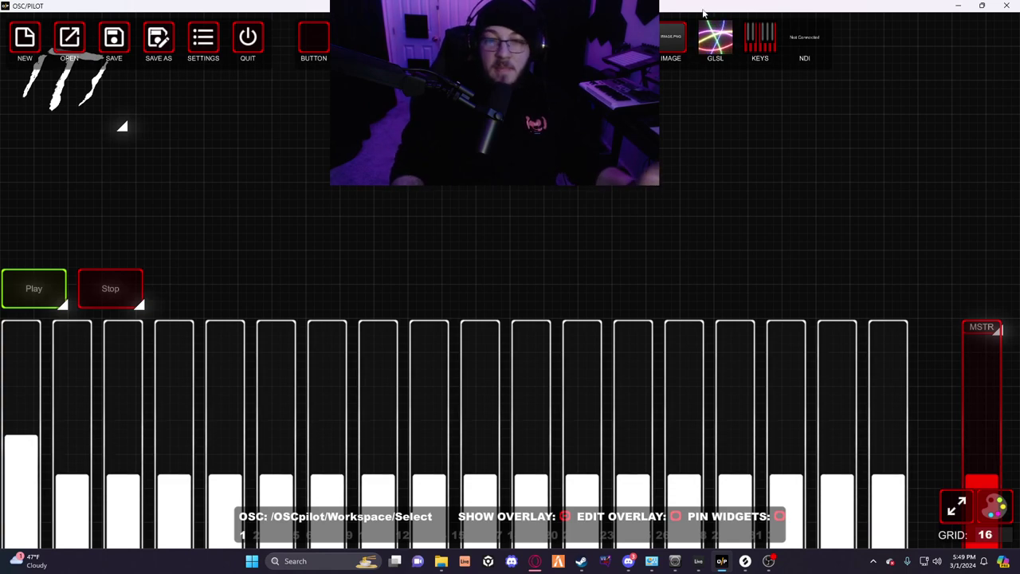
Examine the Play button's MIDI channel, note and CC properties while toggling edit mode.
key(ctrl+e)
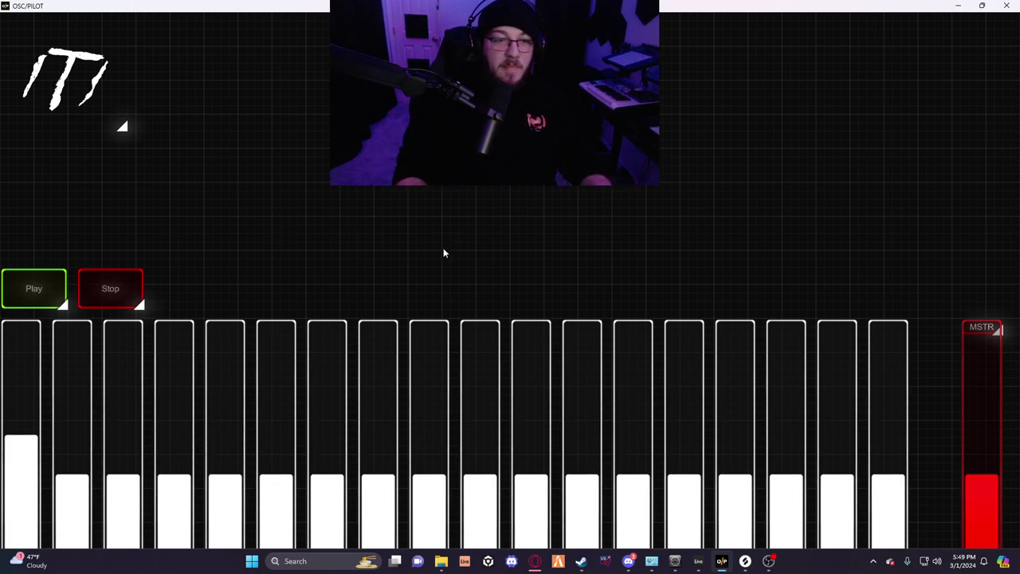
key(ctrl+e)
click(36, 290)
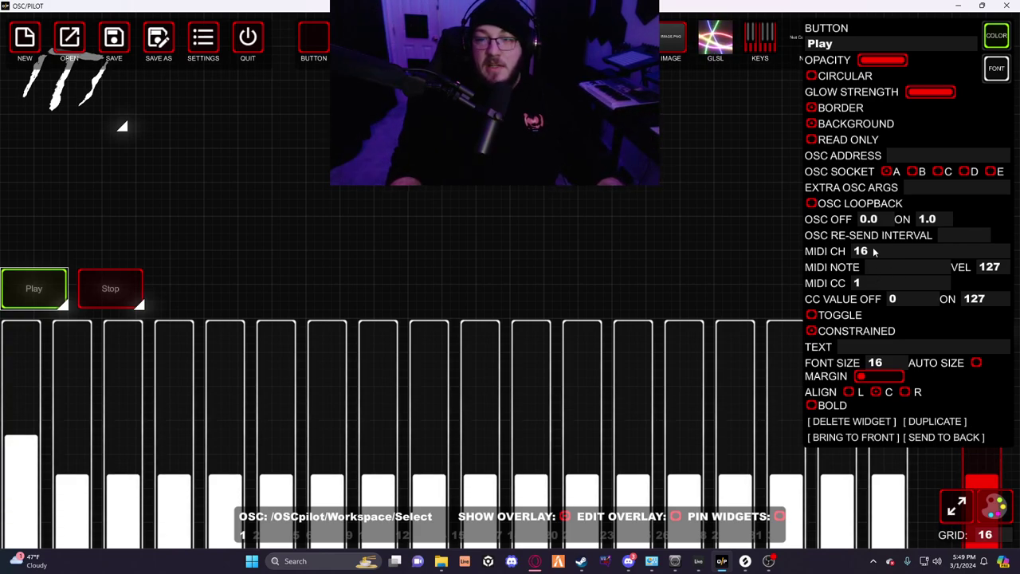
click(874, 271)
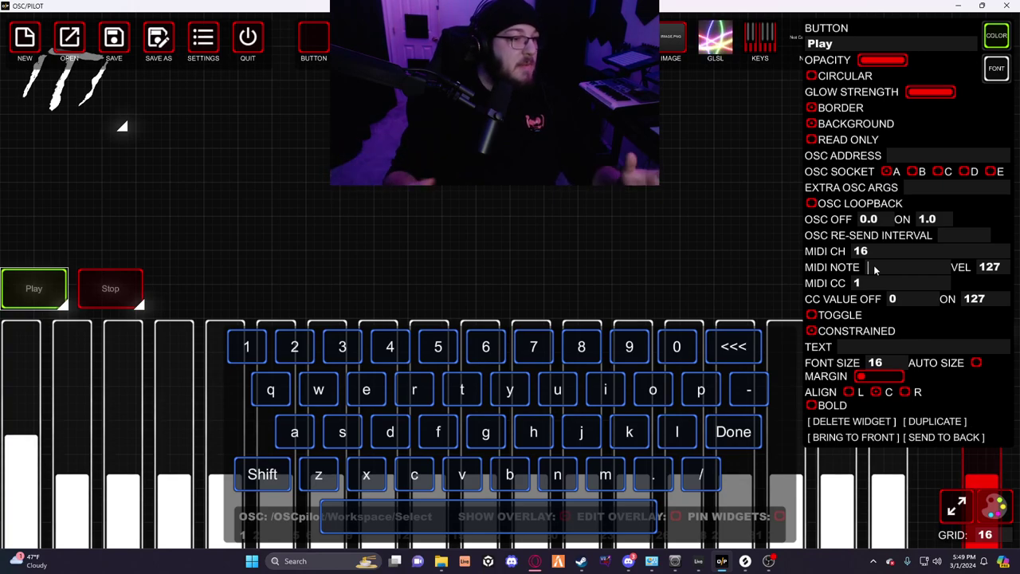
click(719, 250)
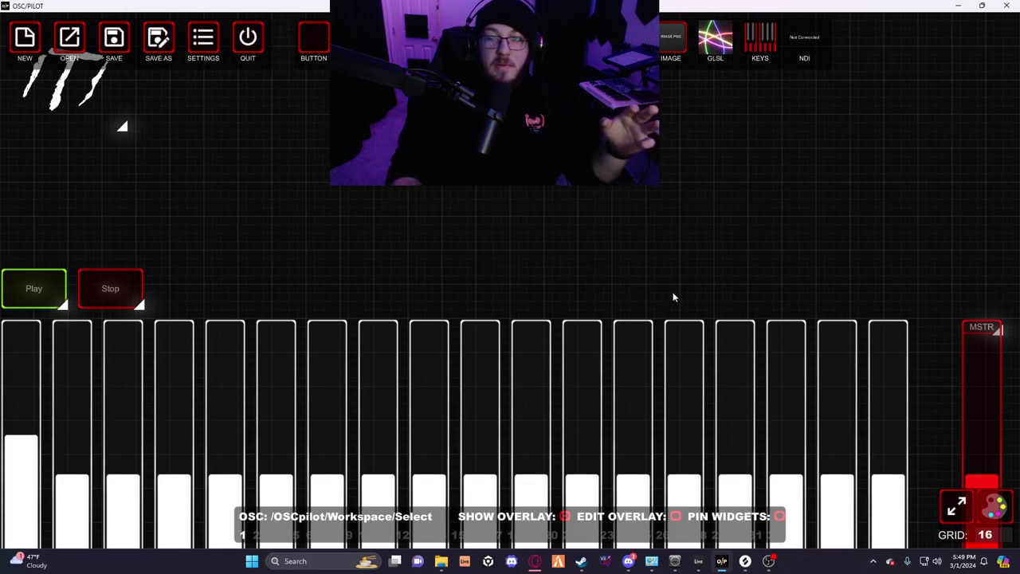
key(Tab)
key(Tab)
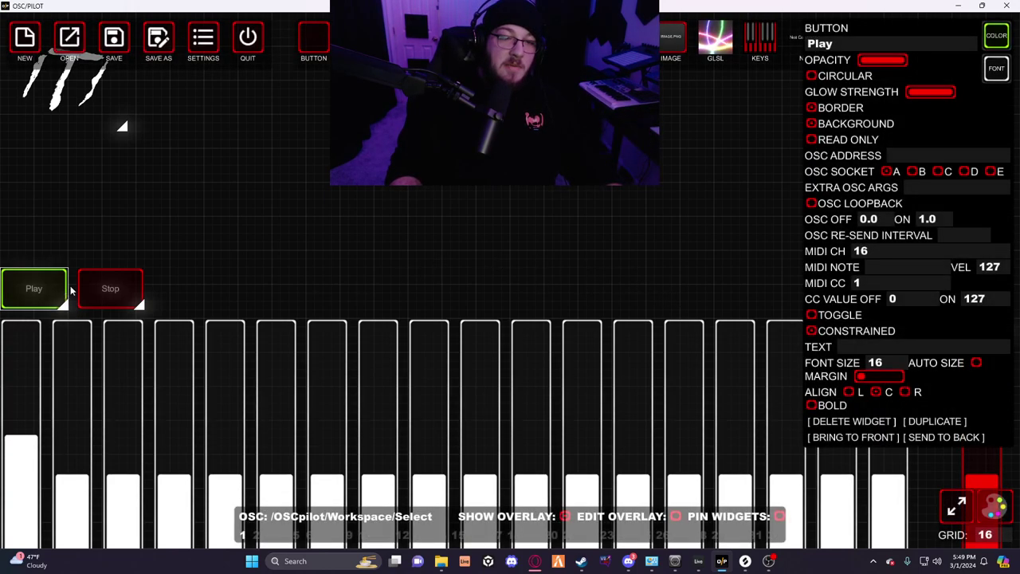
click(443, 248)
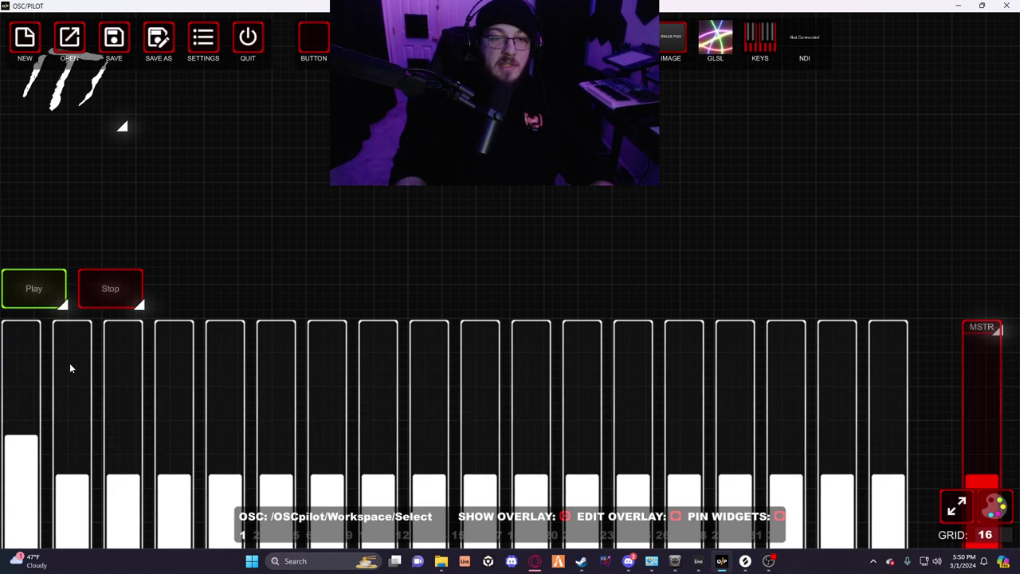
Compare the MIDI channel and CC assignments of the Play and Stop buttons.
click(42, 301)
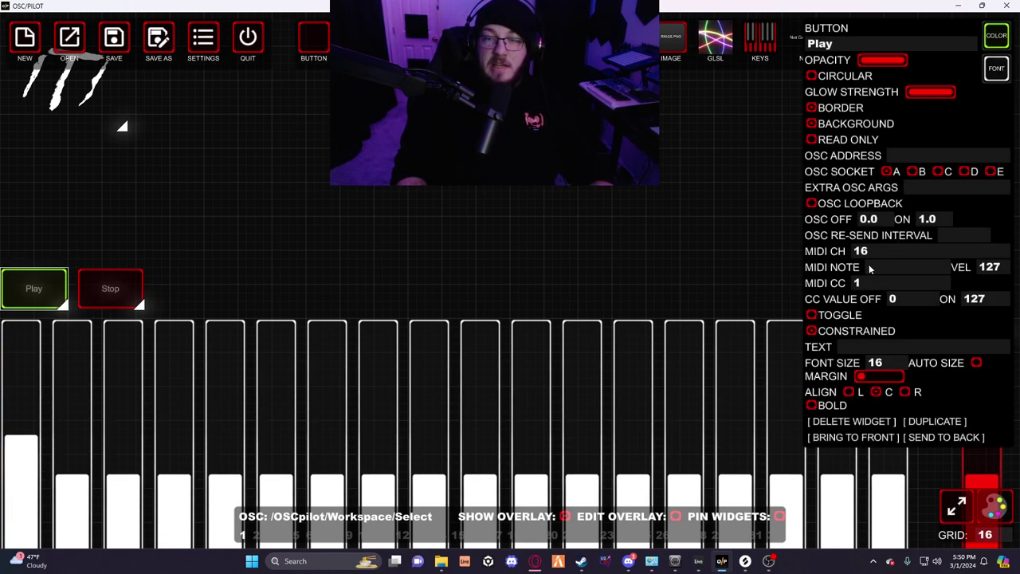
click(479, 247)
click(137, 287)
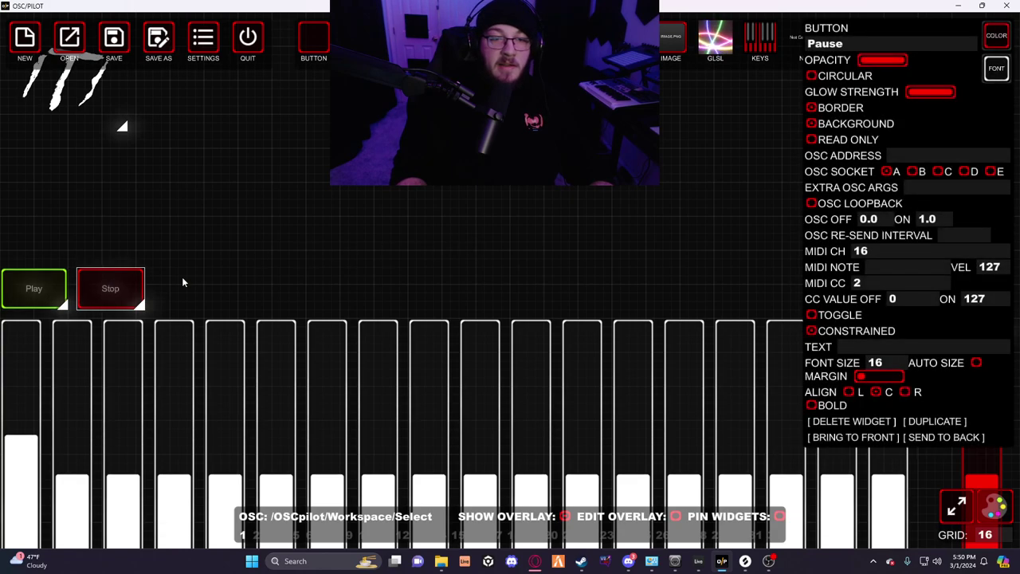
click(472, 262)
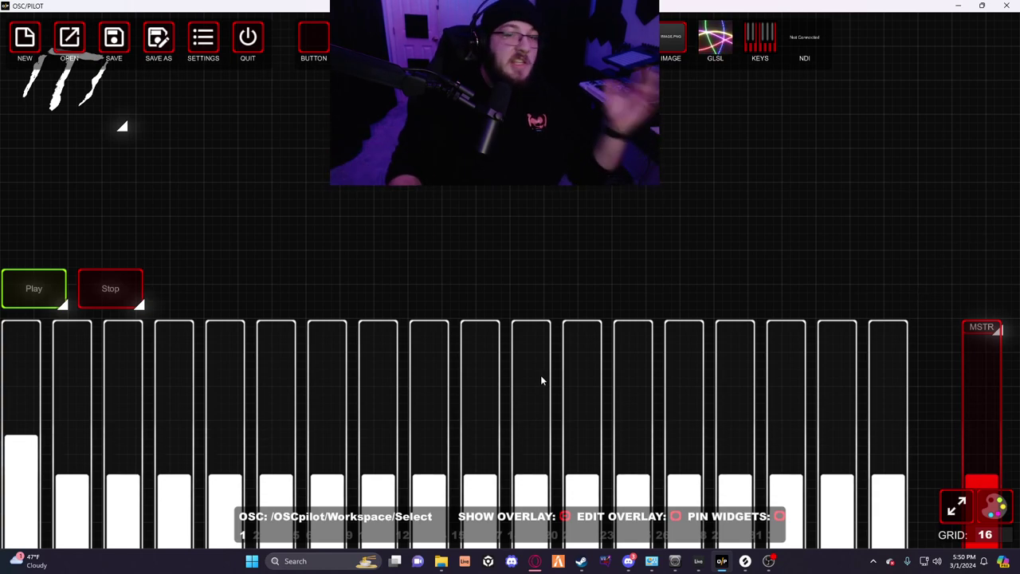
Toggle between the performance view and edit mode, finishing in edit mode.
key(Tab)
key(Tab)
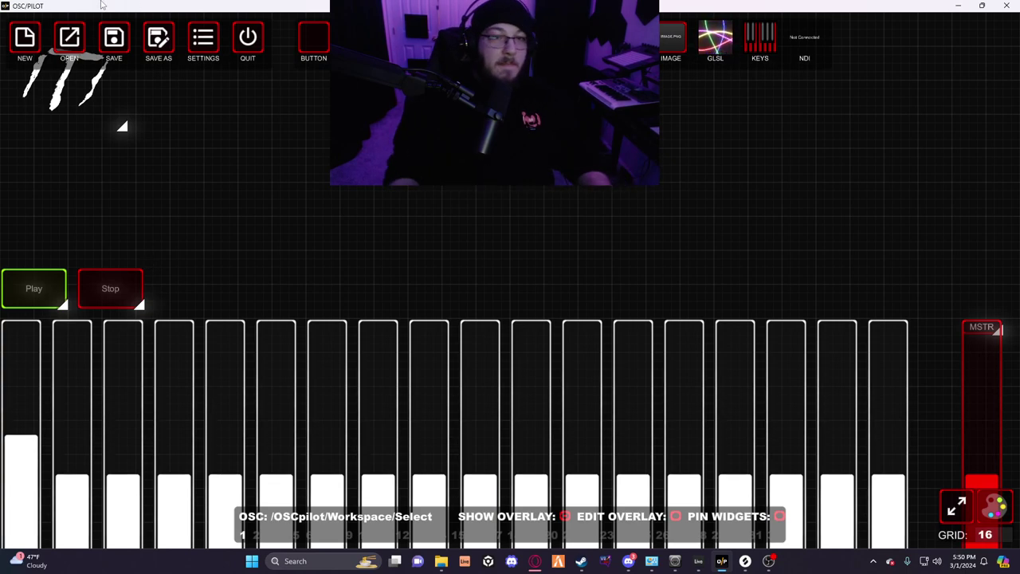
key(Tab)
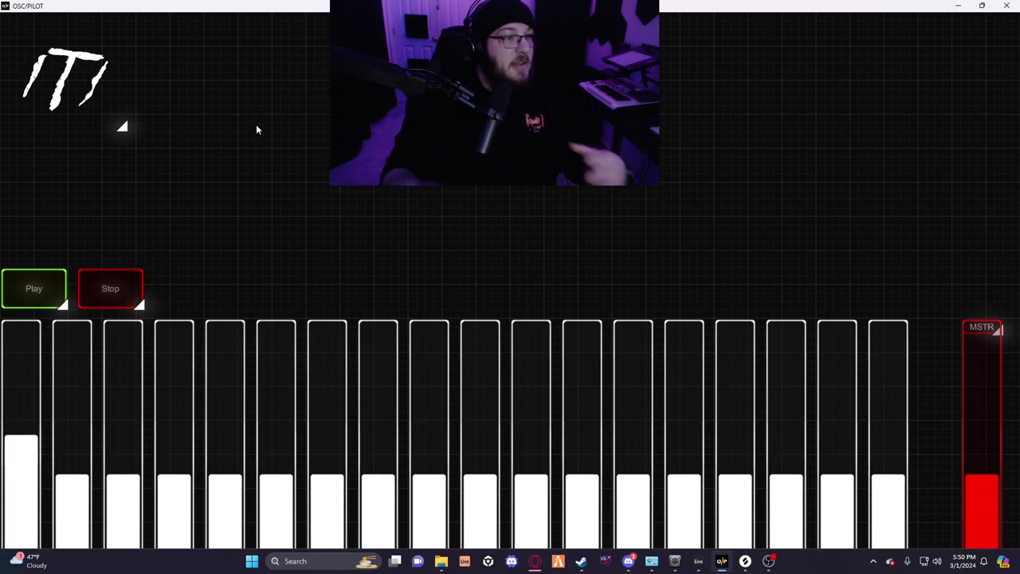
key(Tab)
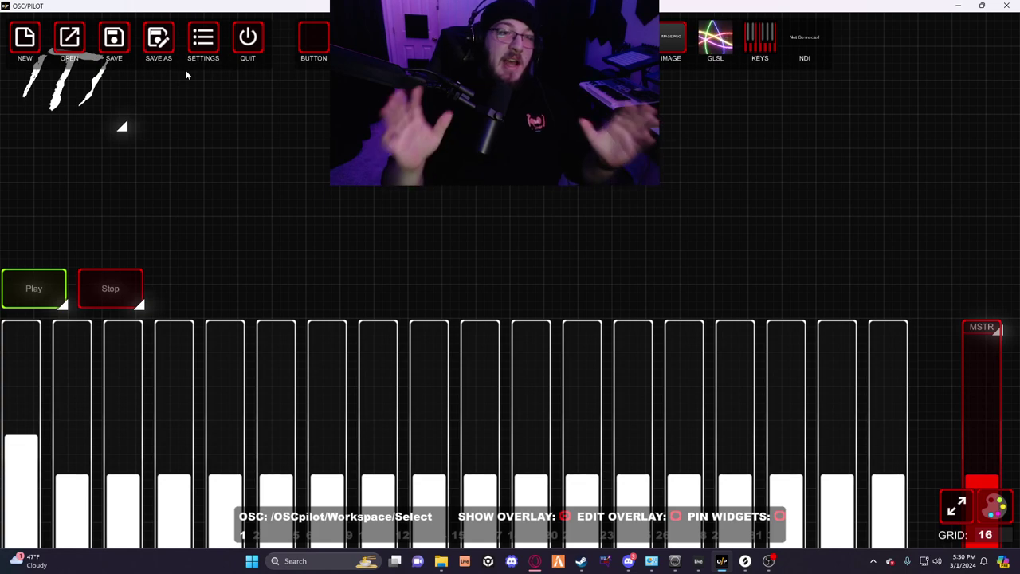
Check the selected MIDI output and input ports in the settings, then close them.
click(204, 54)
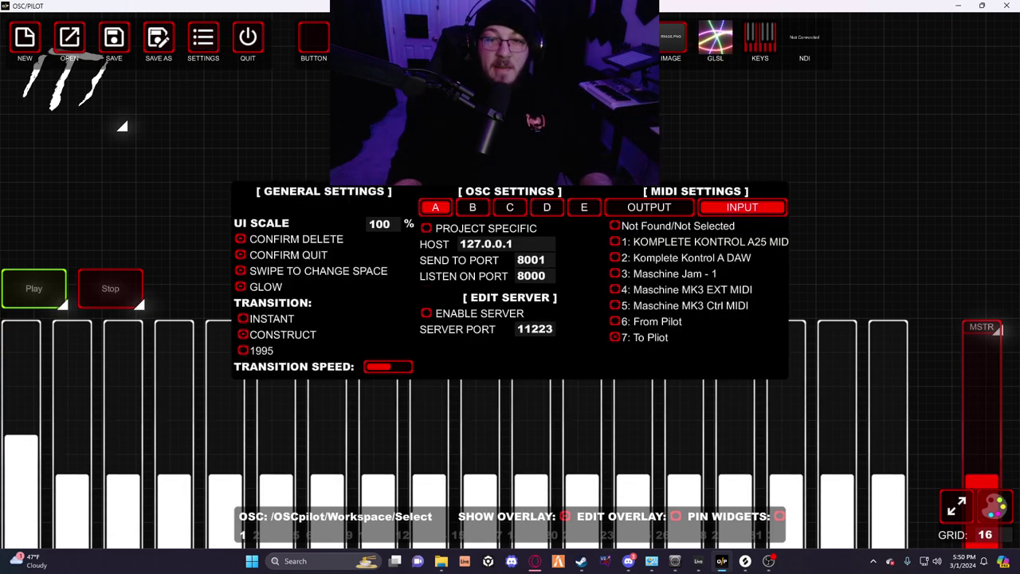
click(652, 207)
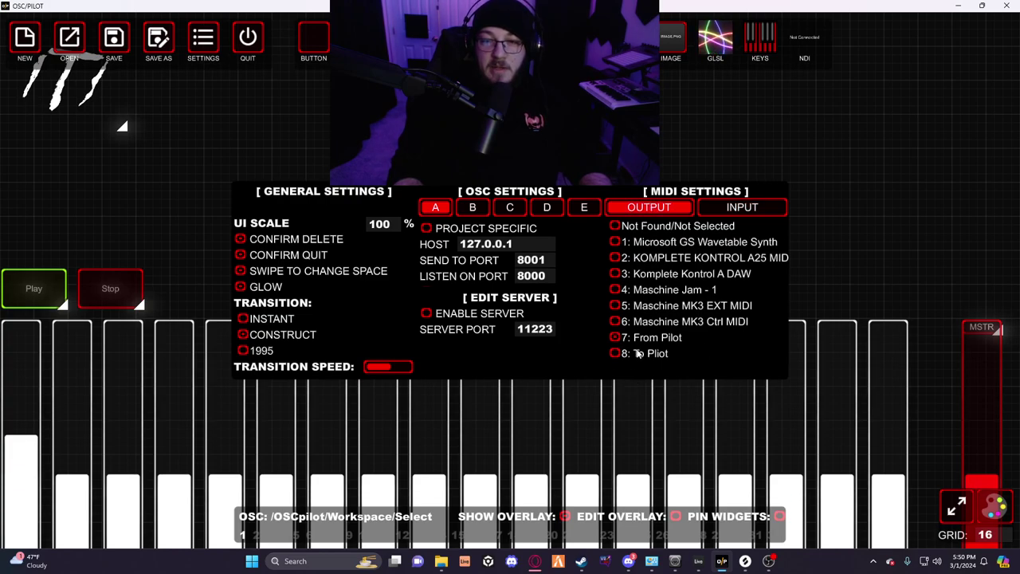
click(730, 209)
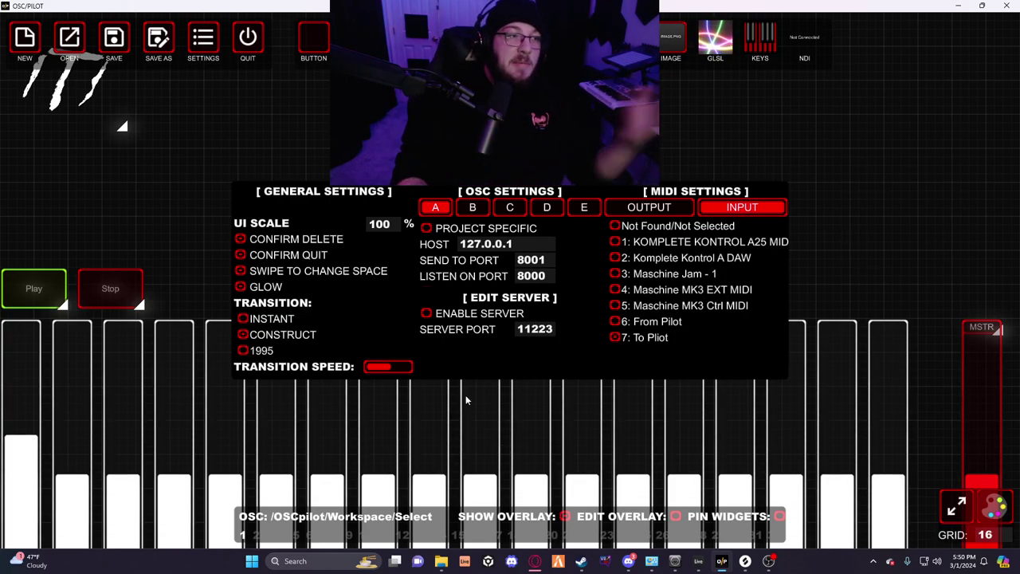
key(Escape)
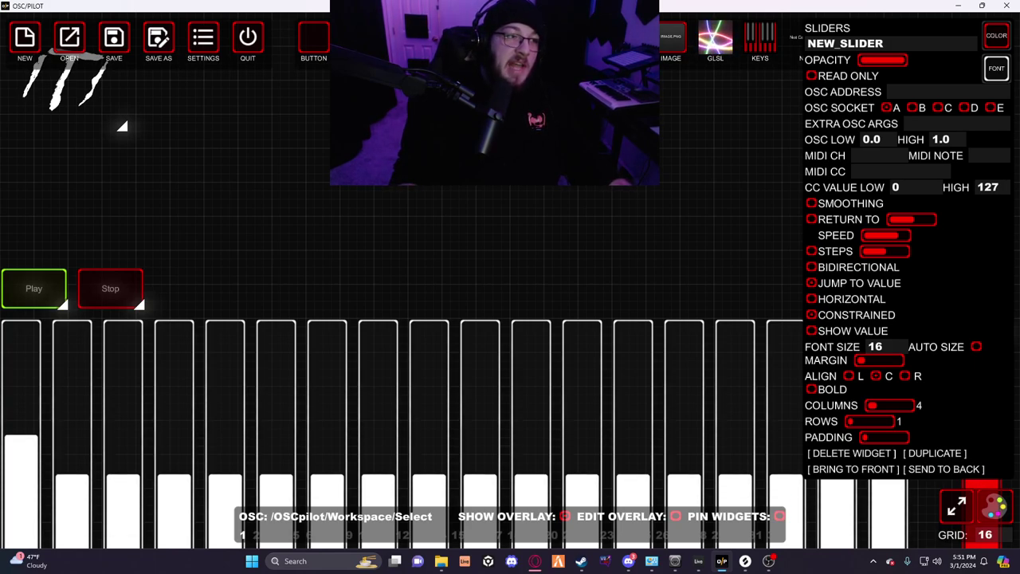
Enlarge the new four-column sliders widget in the upper middle of the layout and deselect it.
key(Tab)
key(Tab)
key(Tab)
drag(584, 229, 638, 232)
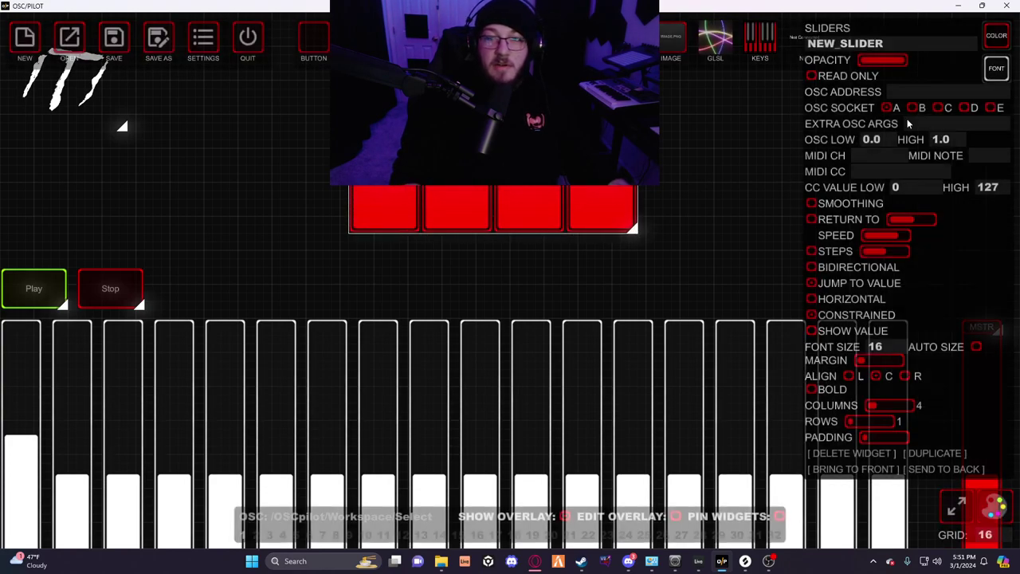
click(968, 347)
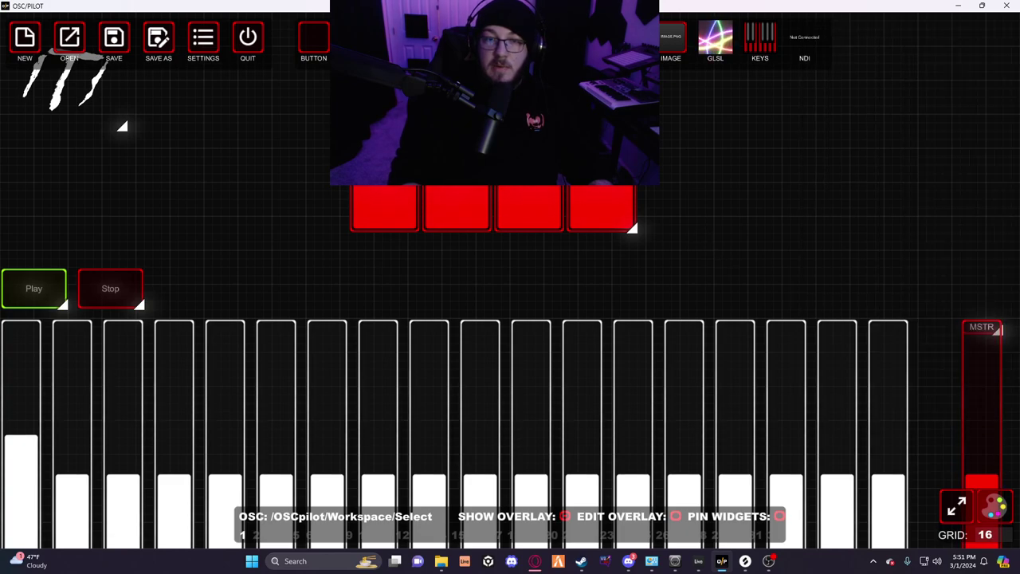
Set the four-column sliders widget's MIDI channel to 16 and its MIDI CC to 228.
click(412, 205)
click(875, 155)
text(16)
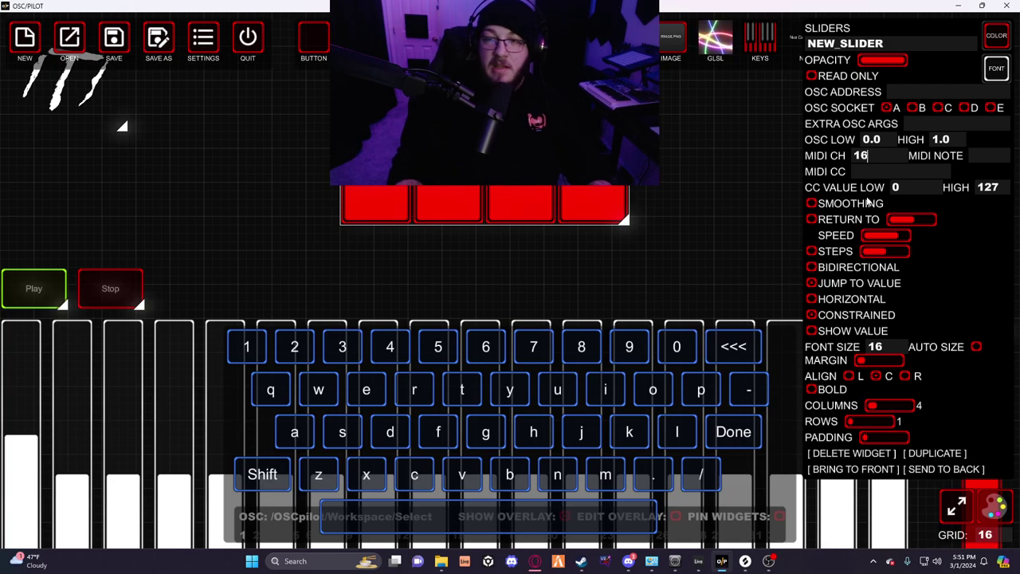
click(883, 171)
text(22)
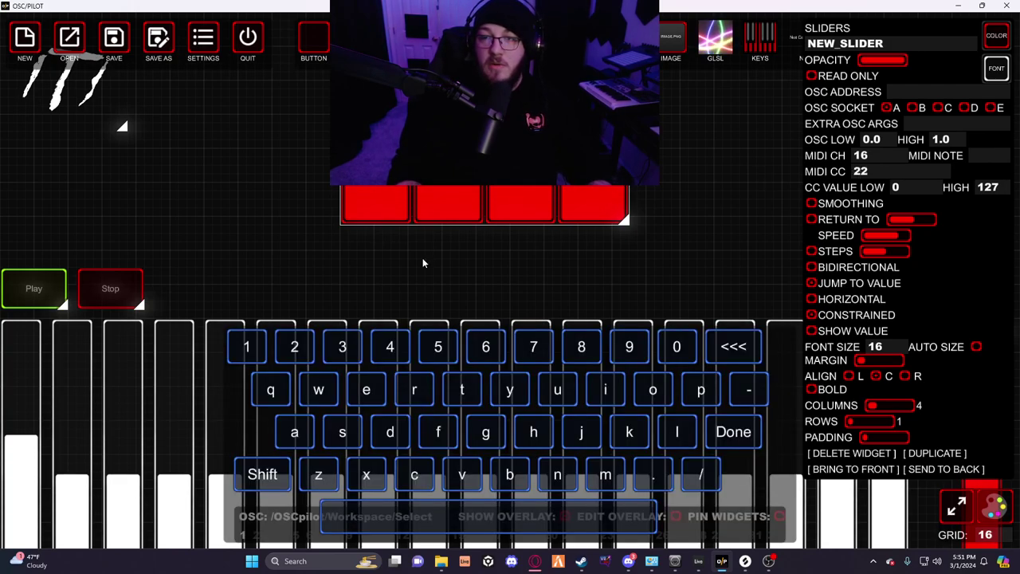
text(8)
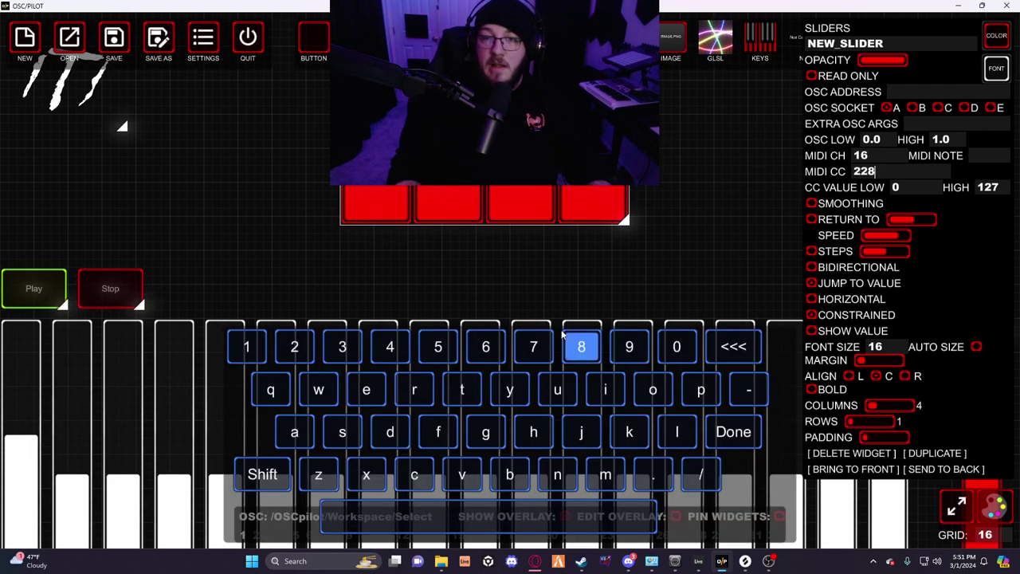
click(733, 205)
click(525, 192)
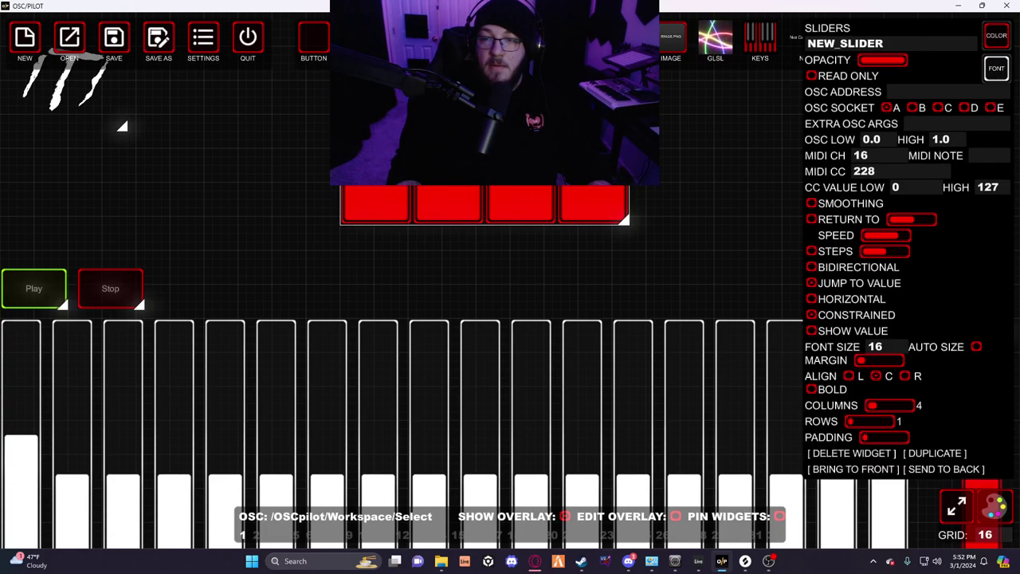
Correct the four-column sliders widget's MIDI CC to 22 and close its properties.
click(908, 170)
key(BackSpace)
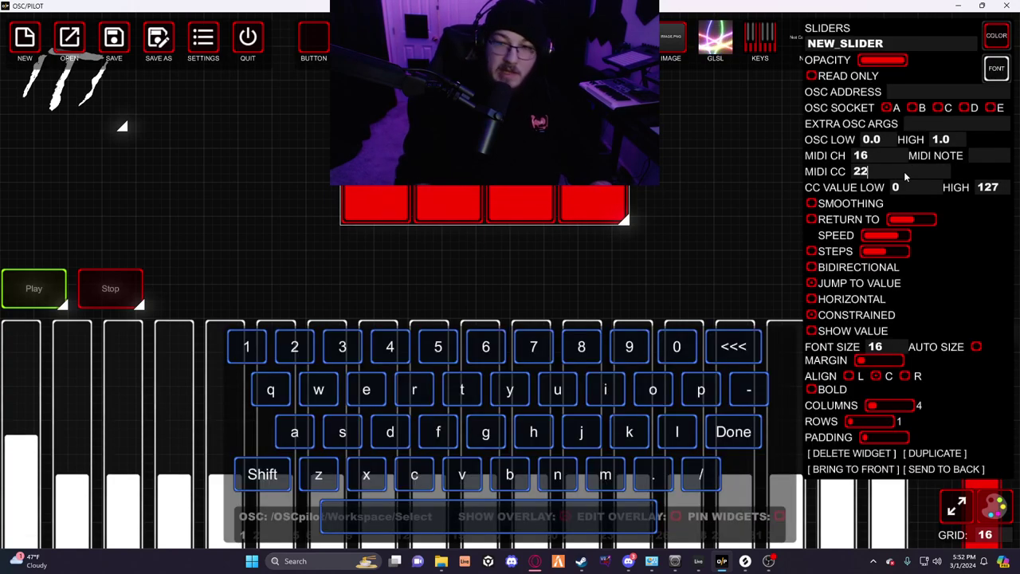
click(721, 166)
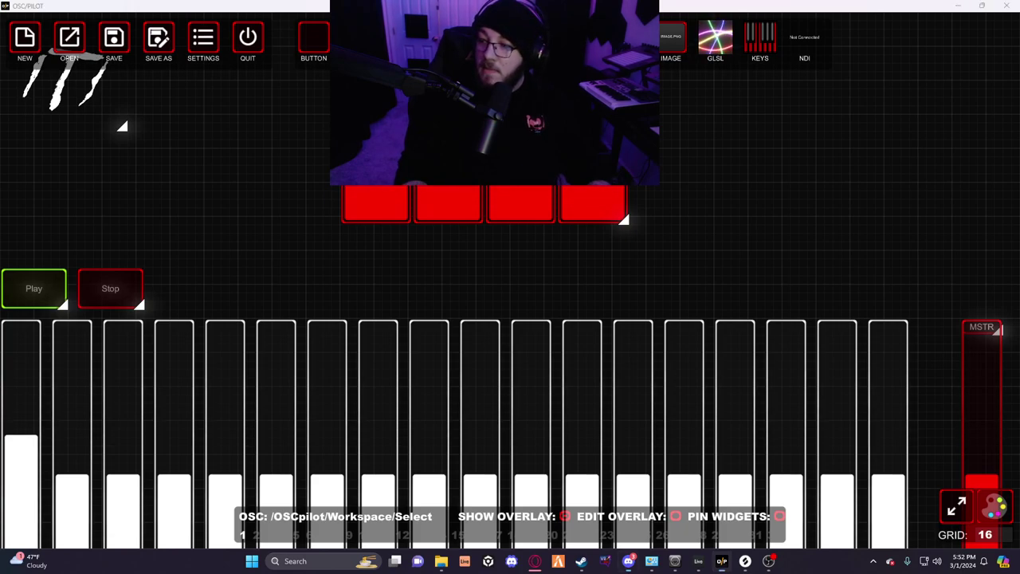
key(super+Down)
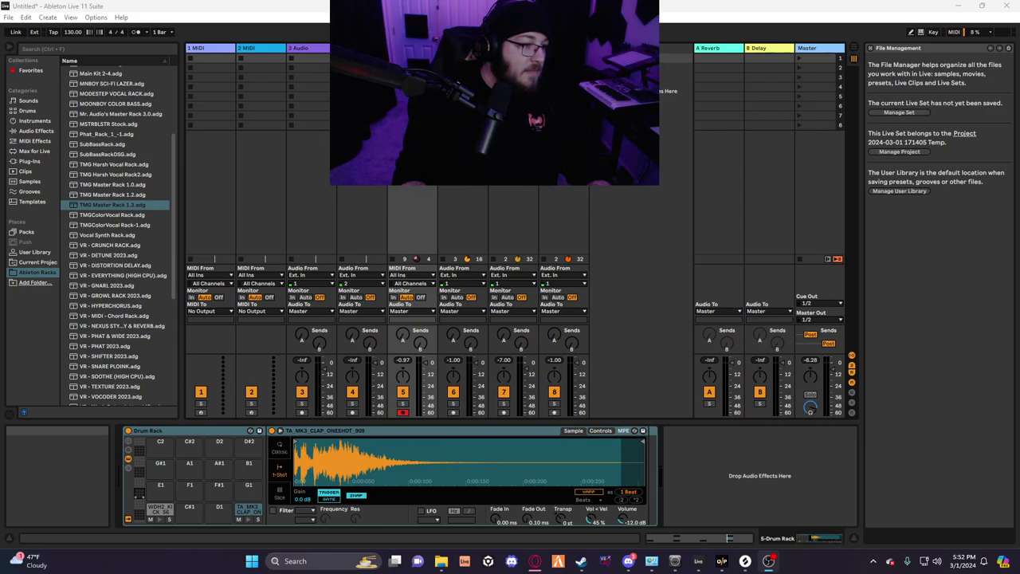
click(768, 561)
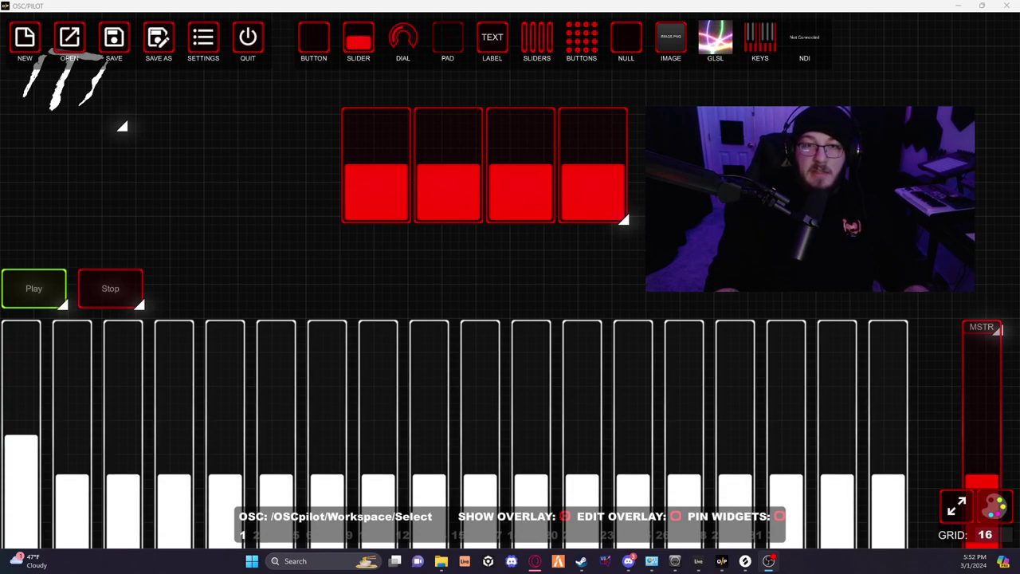
Reposition the four-column sliders widget in the open space above the white faders, then deselect it.
click(539, 147)
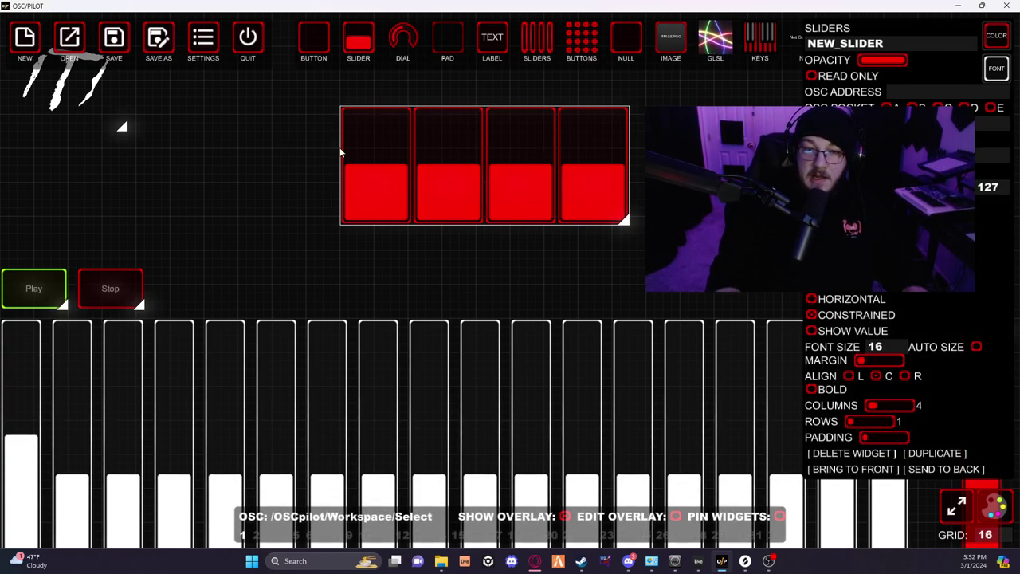
drag(483, 191, 474, 198)
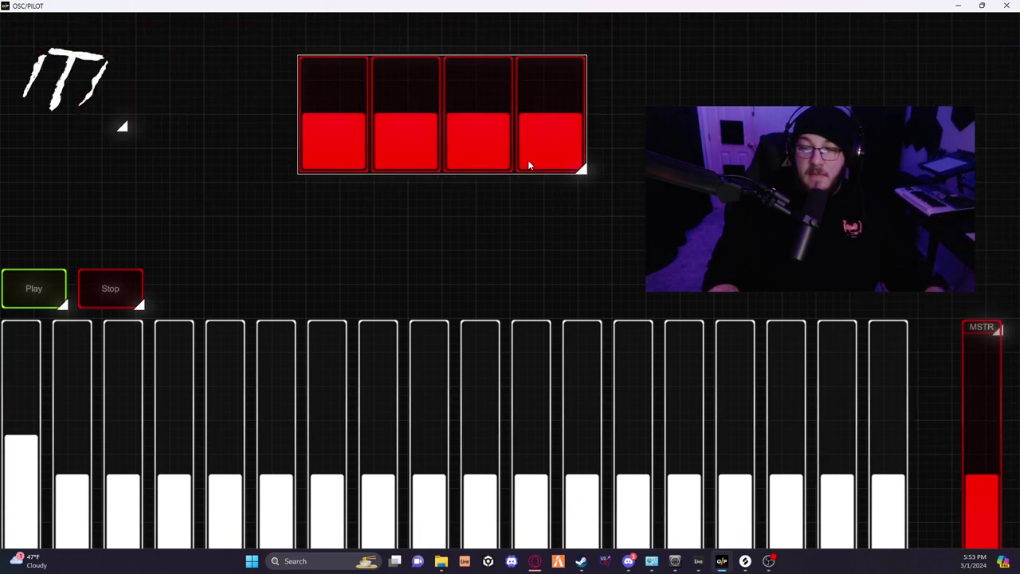
drag(527, 163, 467, 155)
key(Tab)
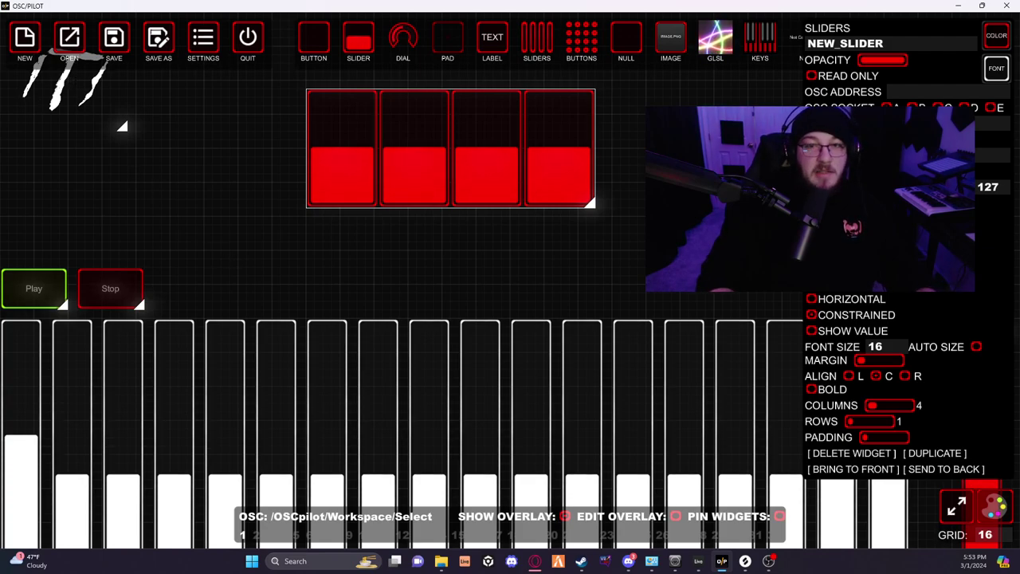
click(141, 208)
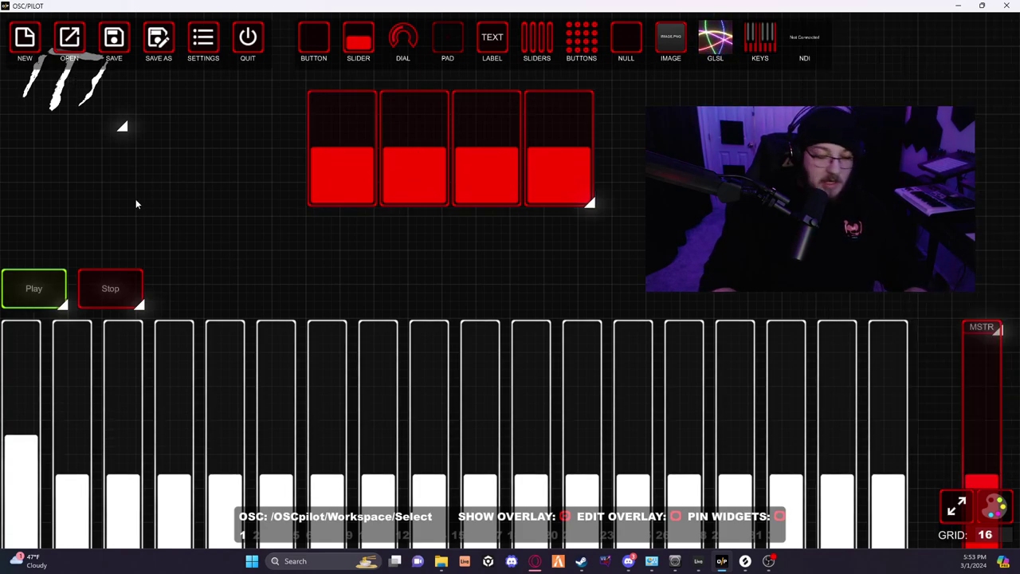
Sweep across the four red sliders in the performance view, raising the fourth one highest, and switch to Ableton Live.
key(Tab)
mouse_move(386, 163)
mouse_down()
mouse_move(374, 104)
mouse_move(358, 148)
mouse_move(429, 102)
mouse_move(430, 136)
mouse_move(488, 133)
mouse_move(562, 169)
mouse_move(566, 109)
mouse_up()
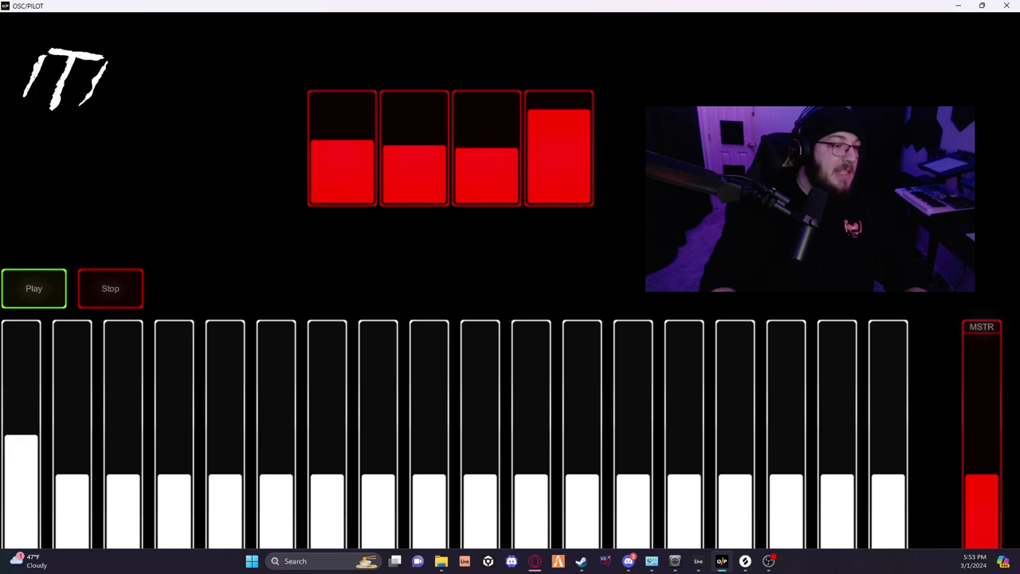
key(alt+Tab)
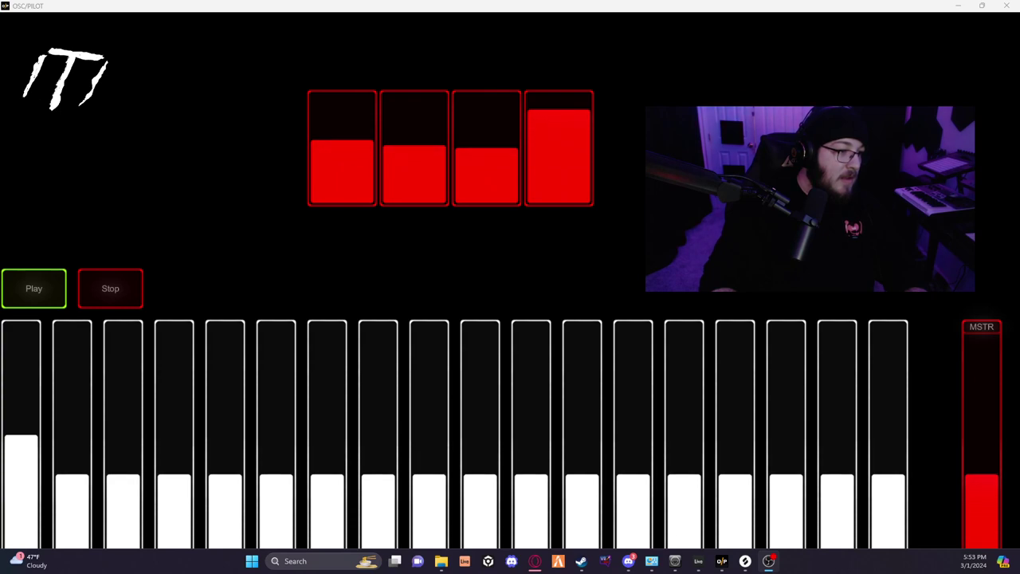
key(alt+Tab)
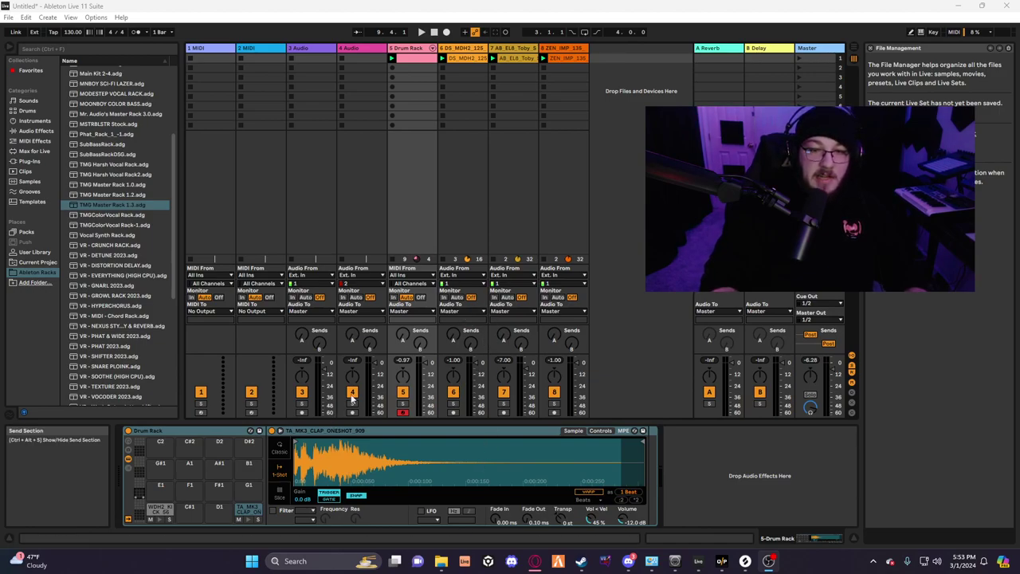
Turn on MIDI map mode and look through the existing MIDI mappings.
click(954, 32)
click(113, 70)
key(Down)
key(Down)
click(105, 61)
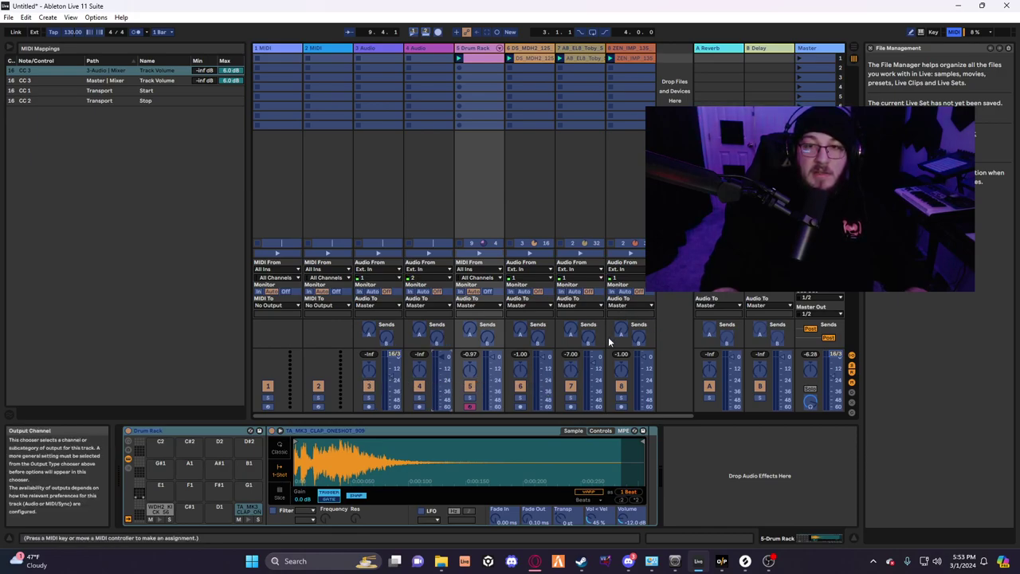
Map track 7's volume to channel 16, CC 22 in MIDI map mode, then leave the mode.
right_click(599, 376)
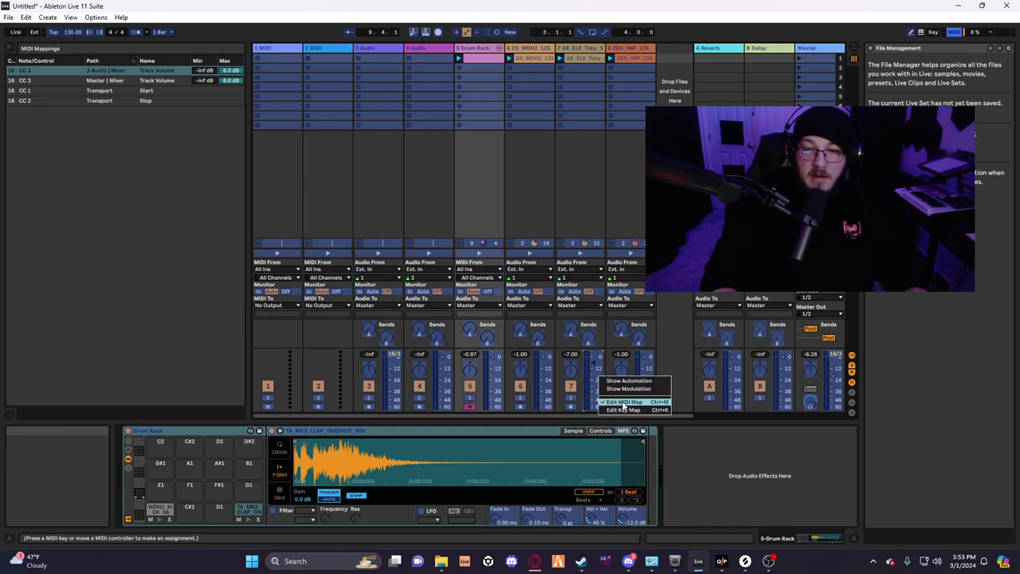
click(622, 401)
click(948, 33)
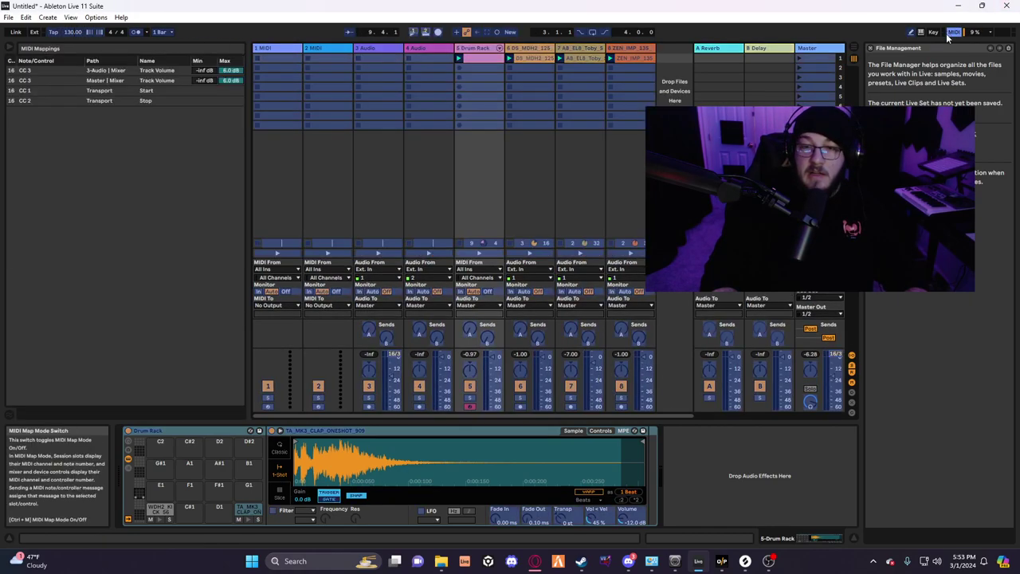
click(594, 379)
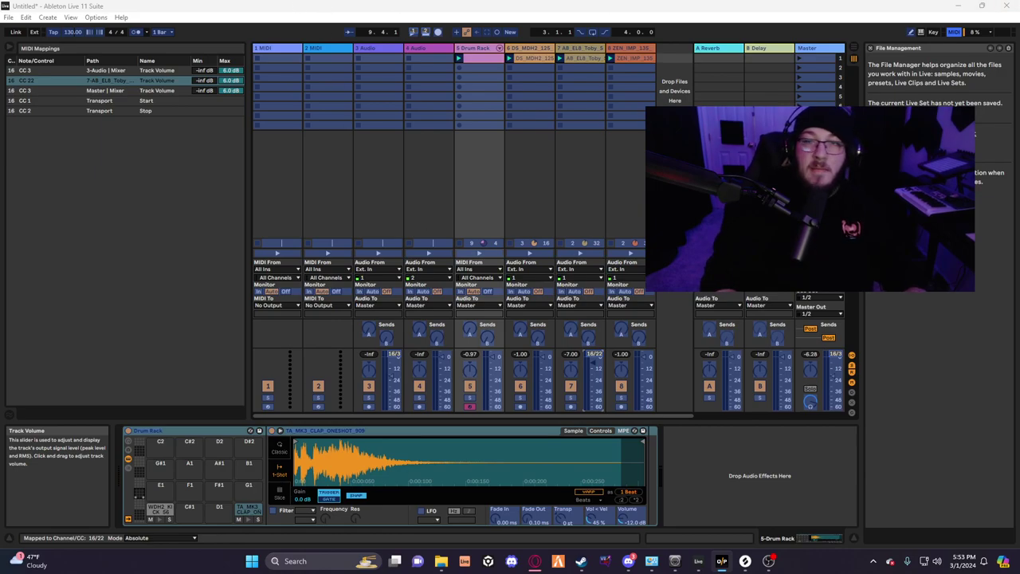
click(954, 32)
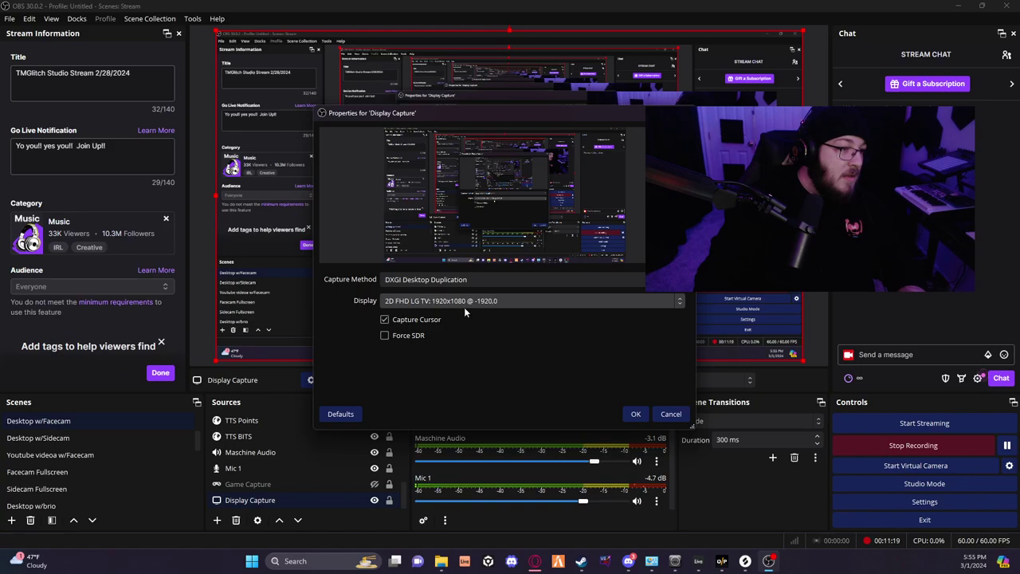
Choose the 2D FHD LG TV display for the Display Capture source in OBS.
click(464, 303)
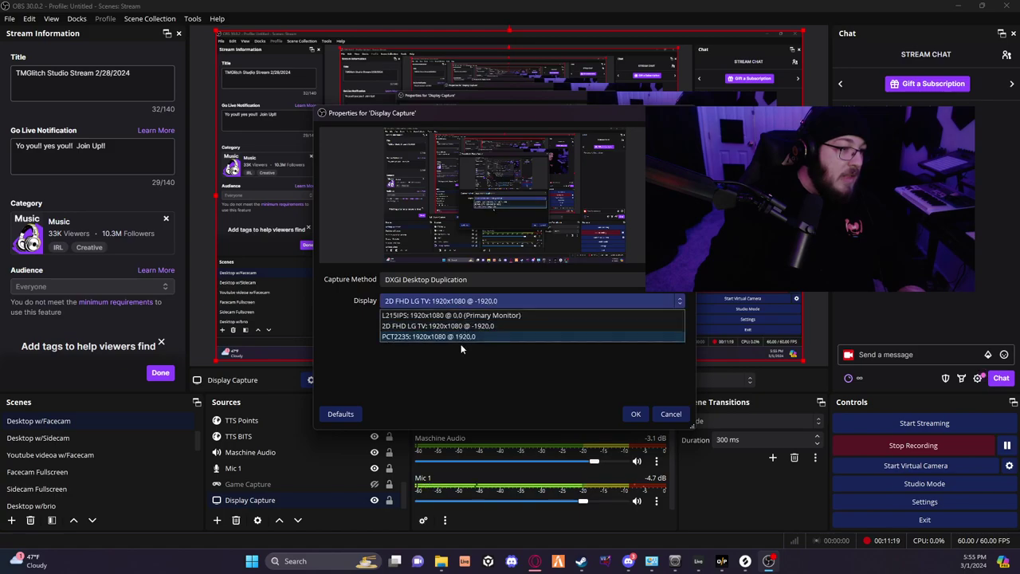
click(465, 326)
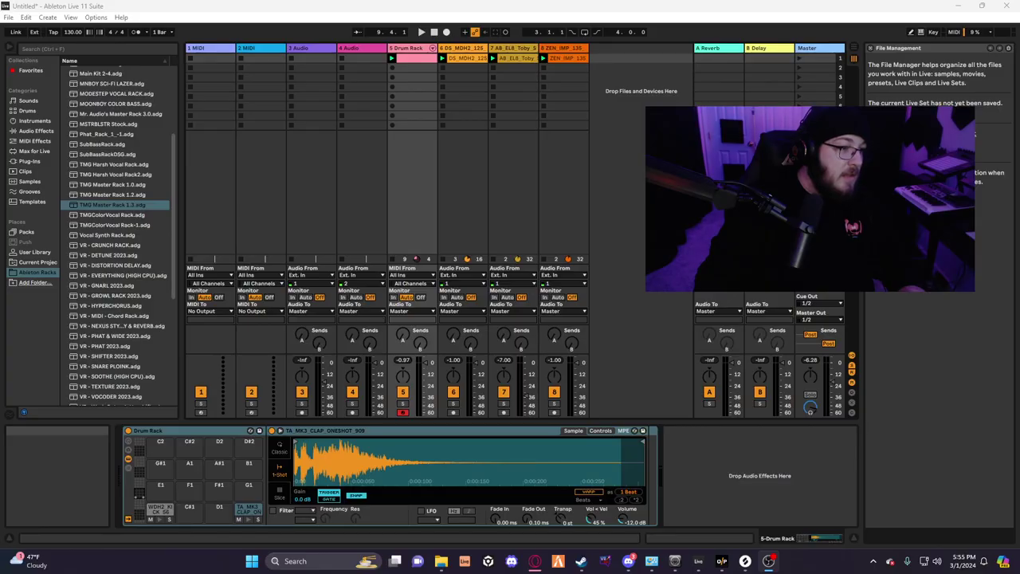
Return to OSC/PILOT, deselect the sliders widget and leave edit mode for the performance view.
key(alt+Tab)
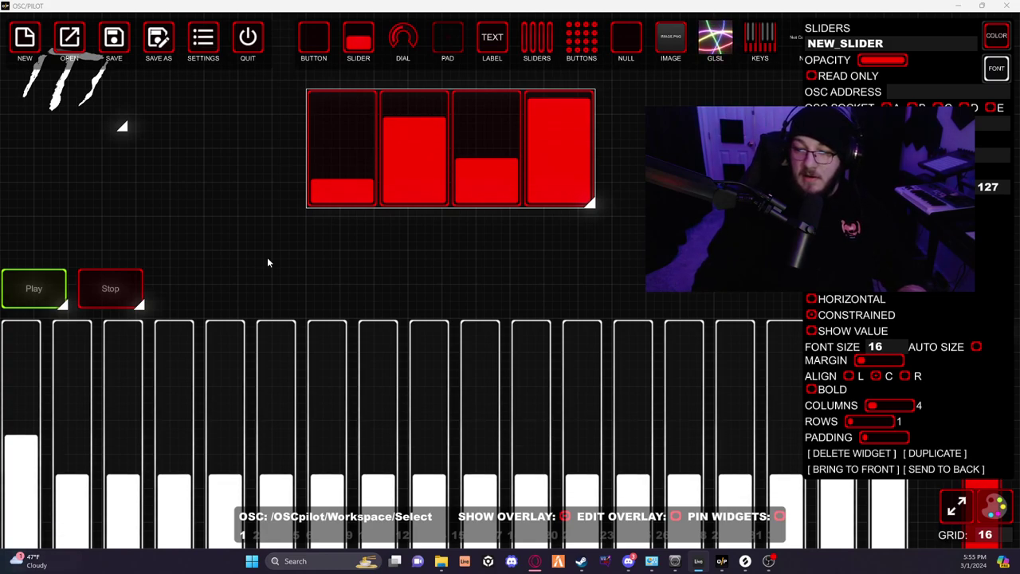
click(278, 136)
key(e)
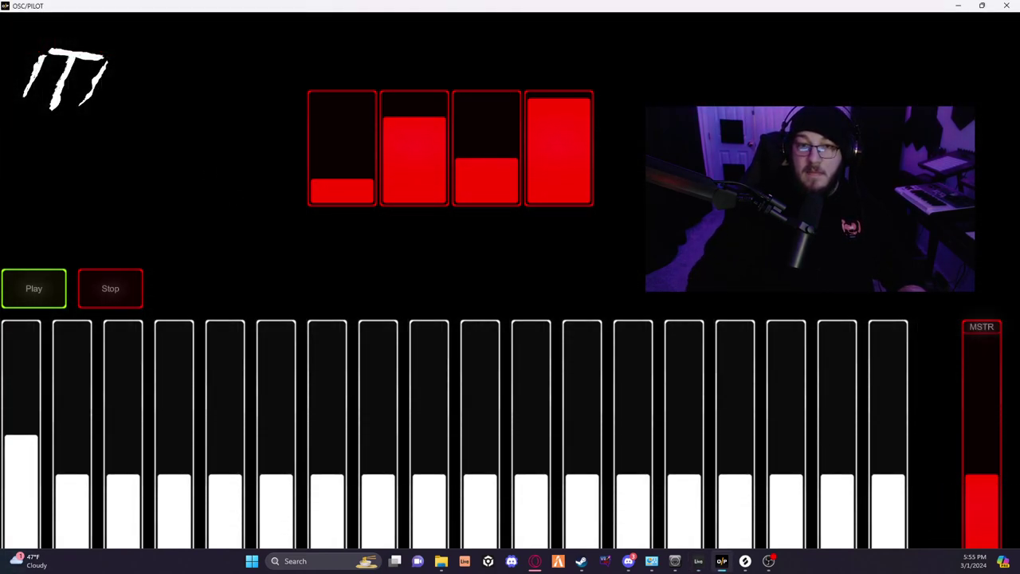
Lower the first white fader slightly and raise the second, third and fourth, switching between OSC/PILOT and Ableton Live.
key(alt+Tab)
drag(8, 434, 6, 451)
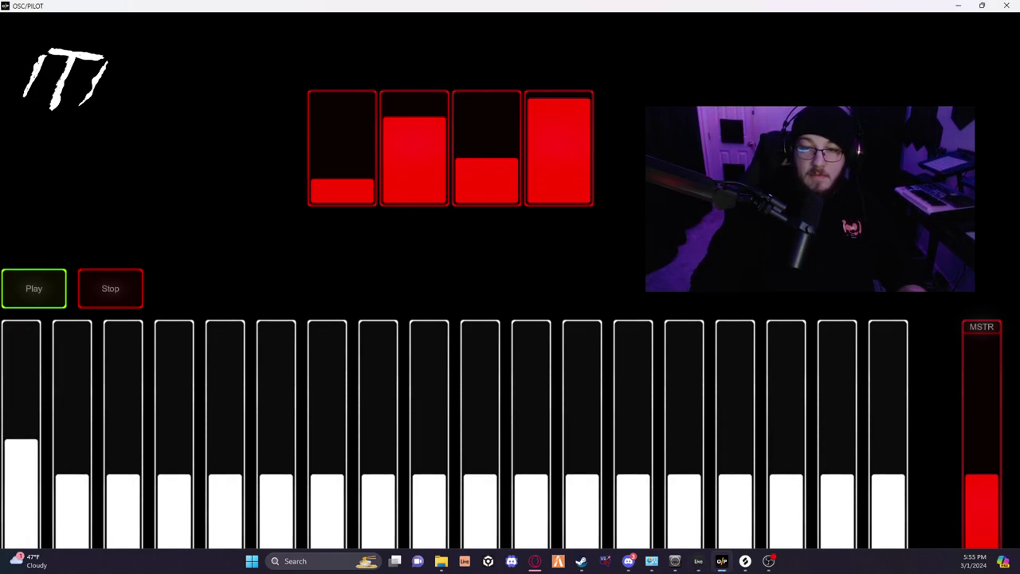
mouse_move(72, 478)
mouse_down()
mouse_move(79, 448)
mouse_move(77, 465)
mouse_move(127, 446)
mouse_move(131, 431)
mouse_up()
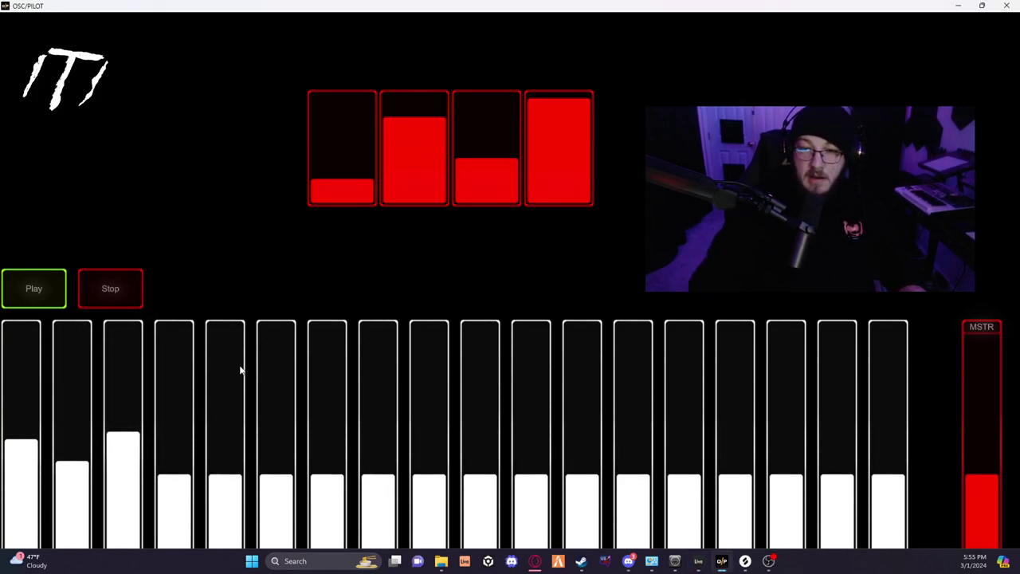
key(alt+Tab)
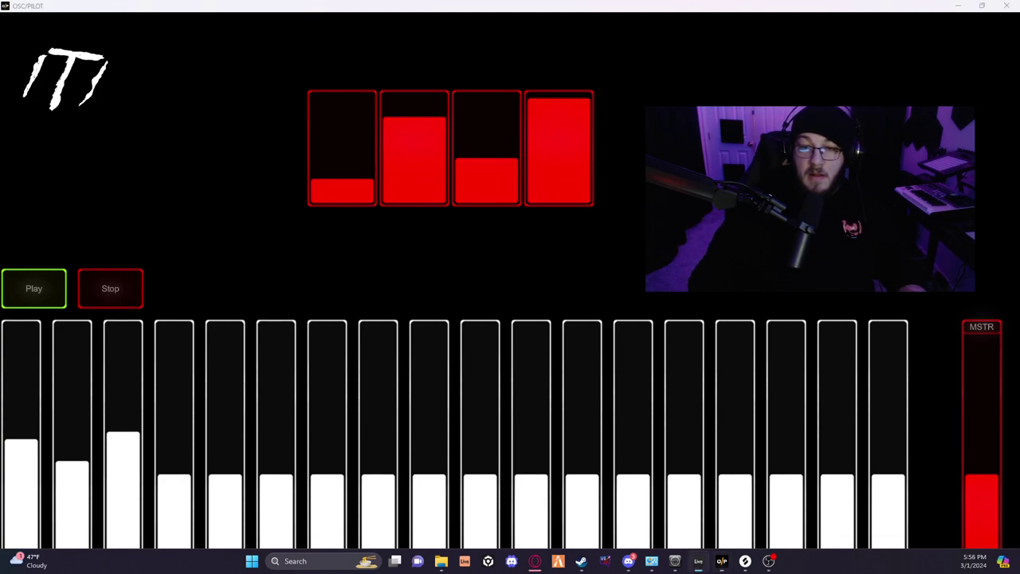
mouse_move(177, 471)
mouse_down()
mouse_move(177, 404)
mouse_move(177, 464)
mouse_up()
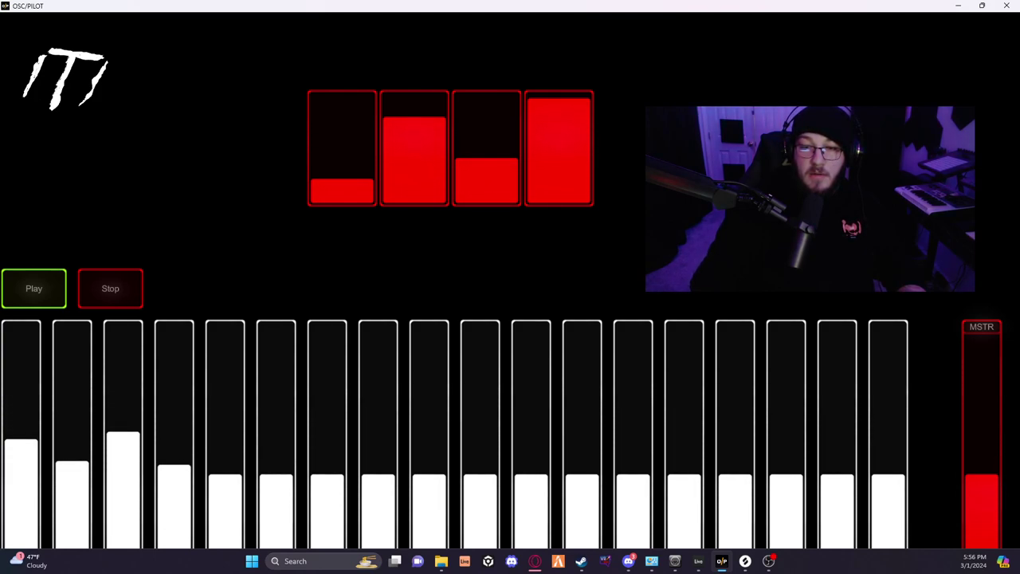
key(alt+Tab)
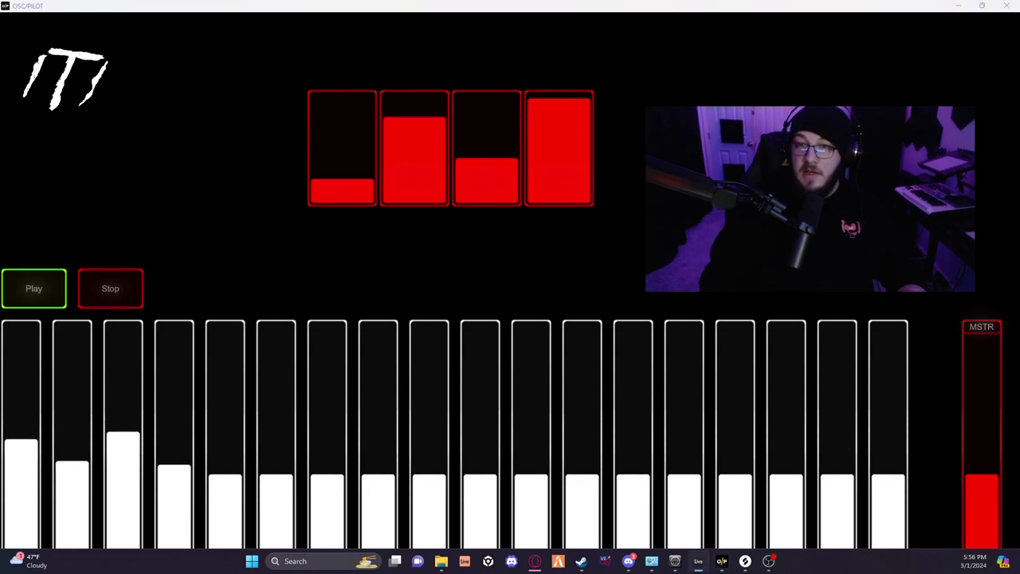
Raise the MSTR fader to about four fifths, checking Ableton Live and returning to OSC/PILOT.
drag(988, 454, 965, 367)
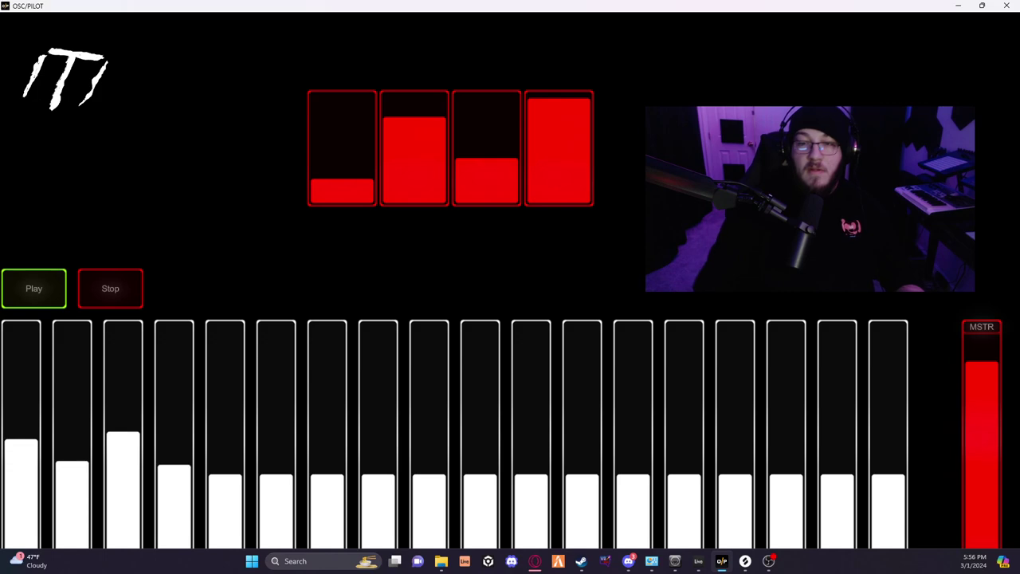
key(alt+Tab)
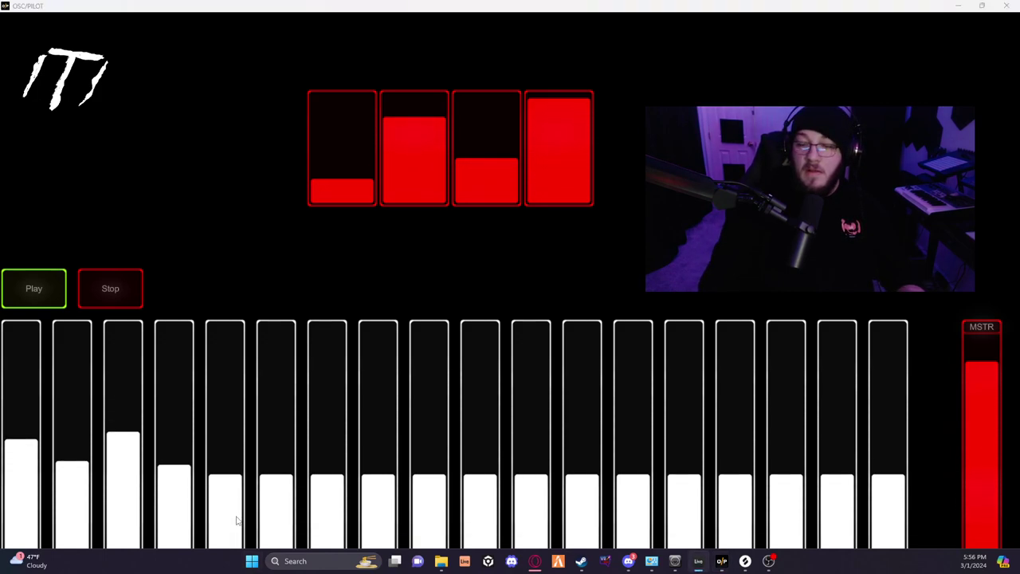
key(alt+Tab)
Switch the layout to full screen from edit mode and return to the performance view.
key(Tab)
click(957, 504)
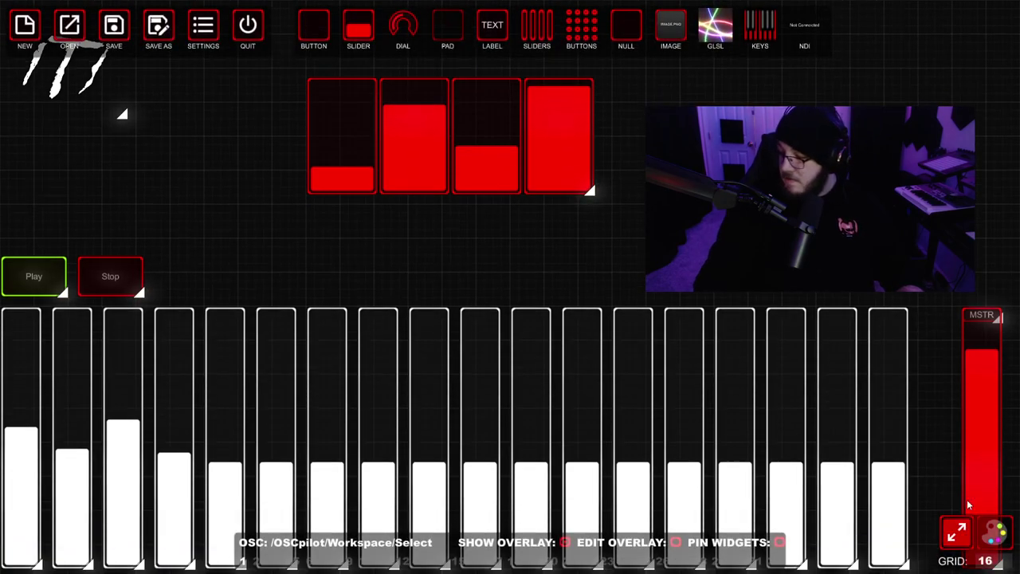
key(Tab)
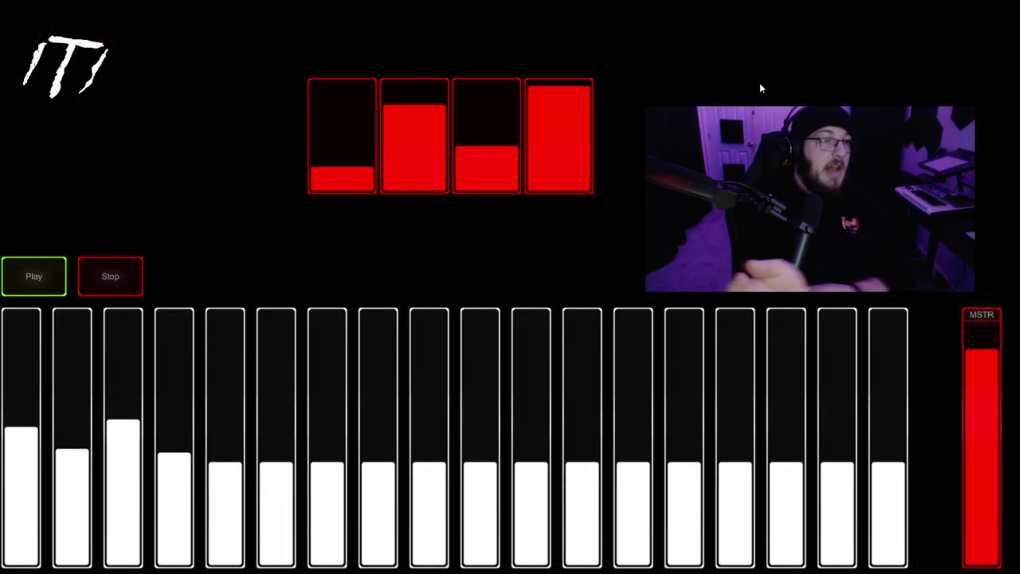
Pull the first four white faders all the way down while leaving the MSTR fader high.
drag(21, 431, 20, 562)
drag(72, 454, 79, 562)
mouse_move(123, 422)
mouse_down()
mouse_move(123, 406)
mouse_move(123, 562)
mouse_up()
drag(174, 452, 173, 562)
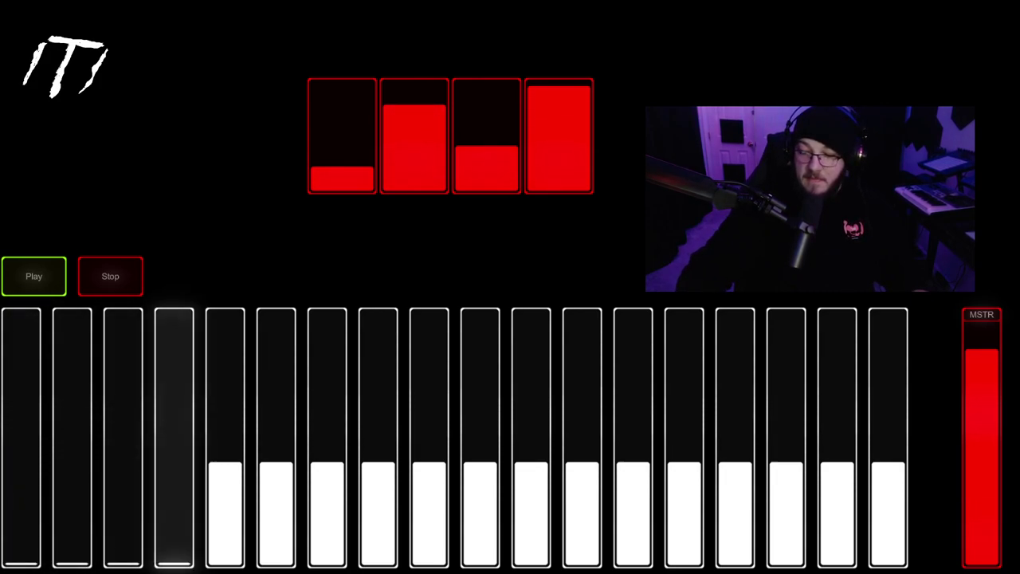
mouse_move(982, 351)
mouse_down()
mouse_move(986, 435)
mouse_move(985, 354)
mouse_up()
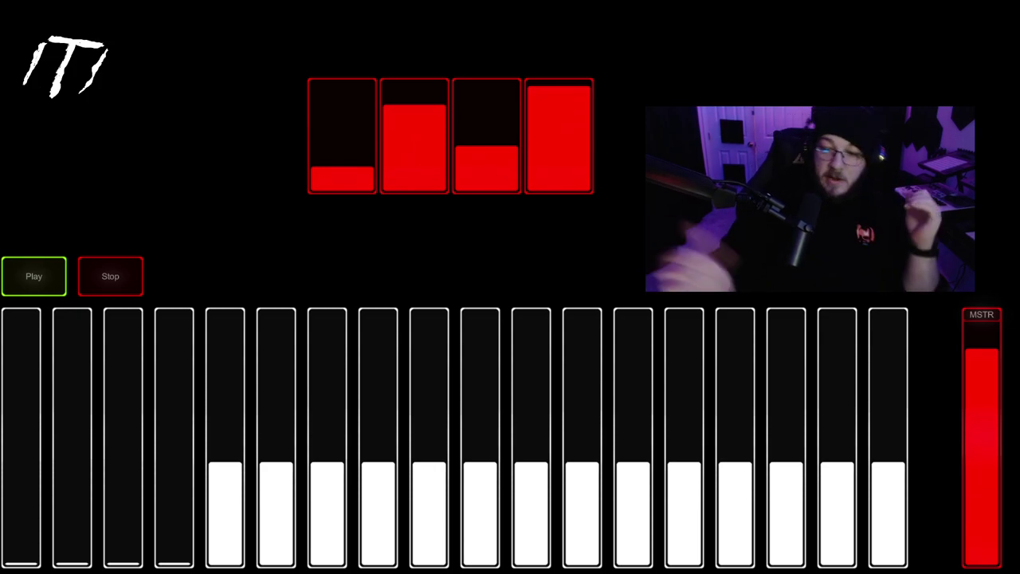
Start playback and bring up the first, third, second and fourth white faders in that order.
click(44, 278)
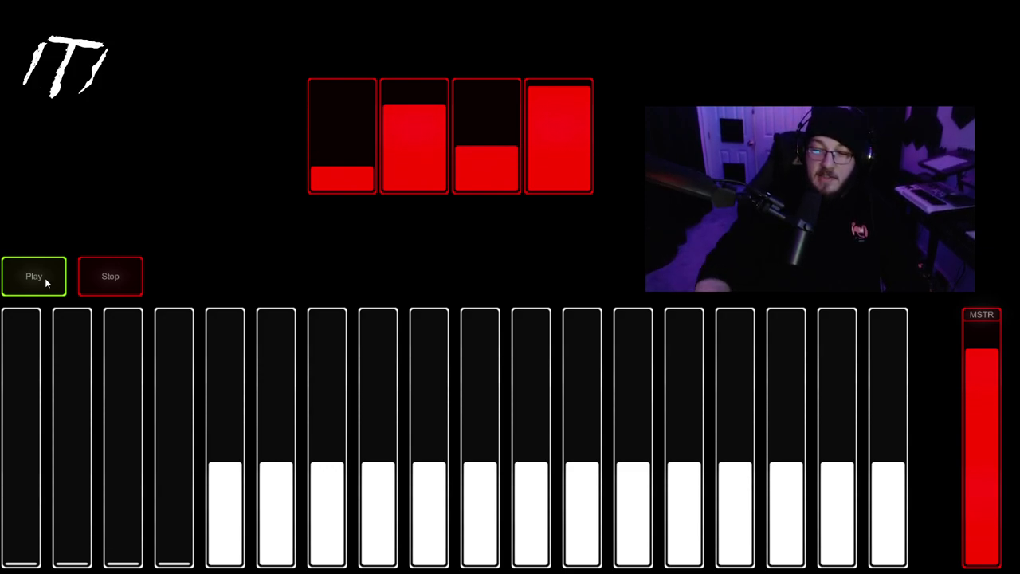
drag(27, 478, 20, 405)
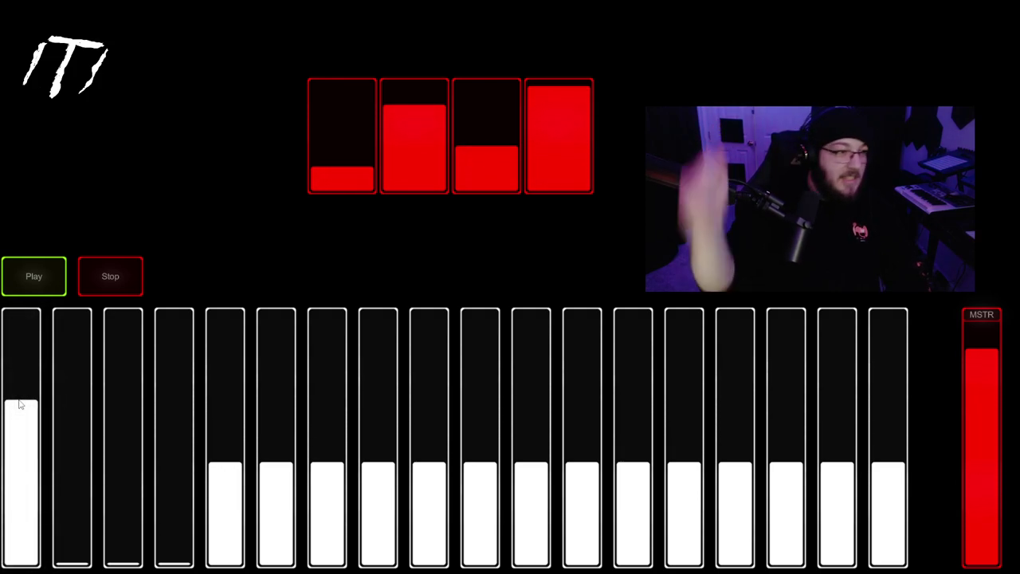
drag(120, 529, 131, 444)
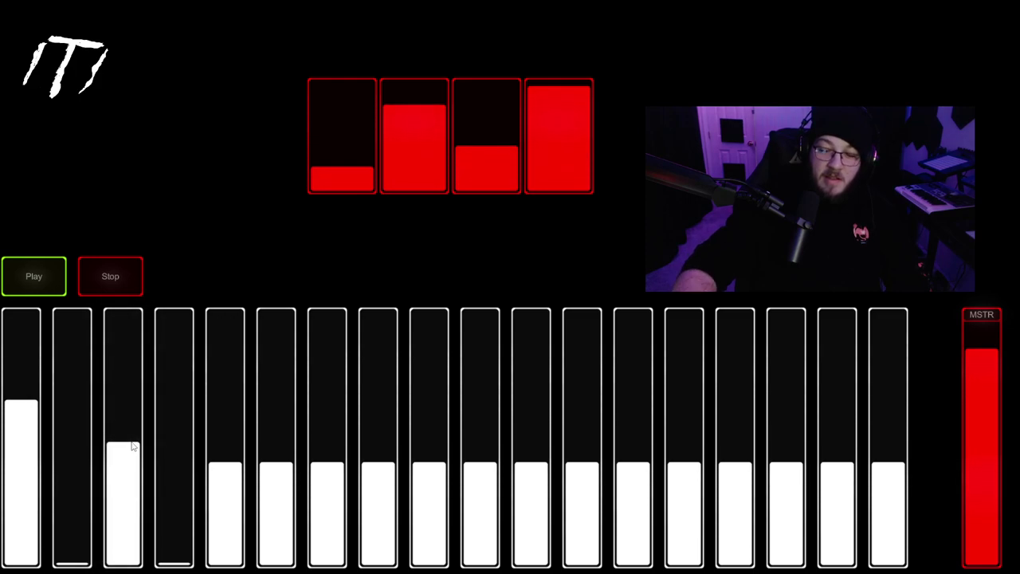
drag(74, 518, 78, 470)
drag(77, 459, 73, 429)
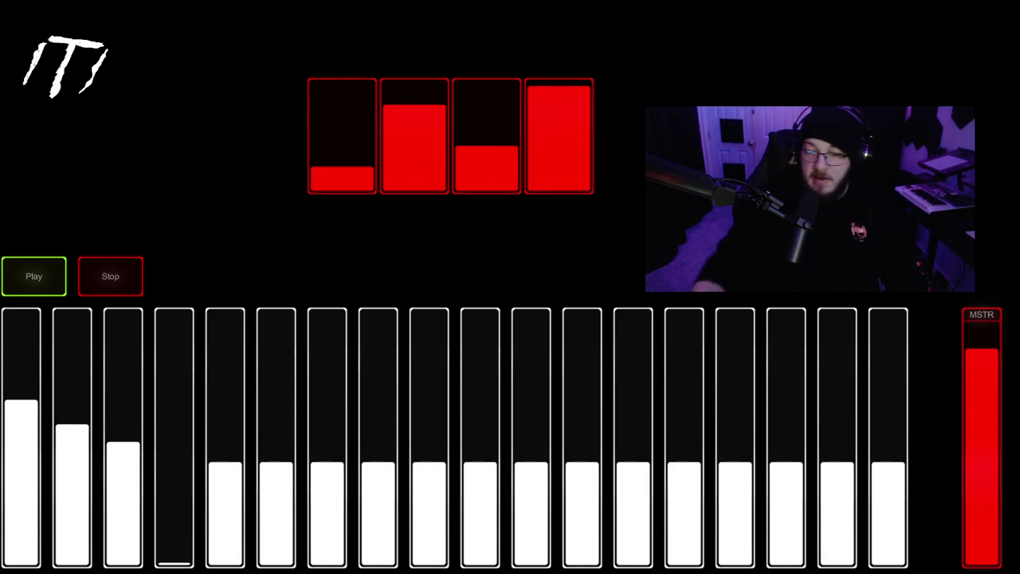
drag(174, 557, 178, 461)
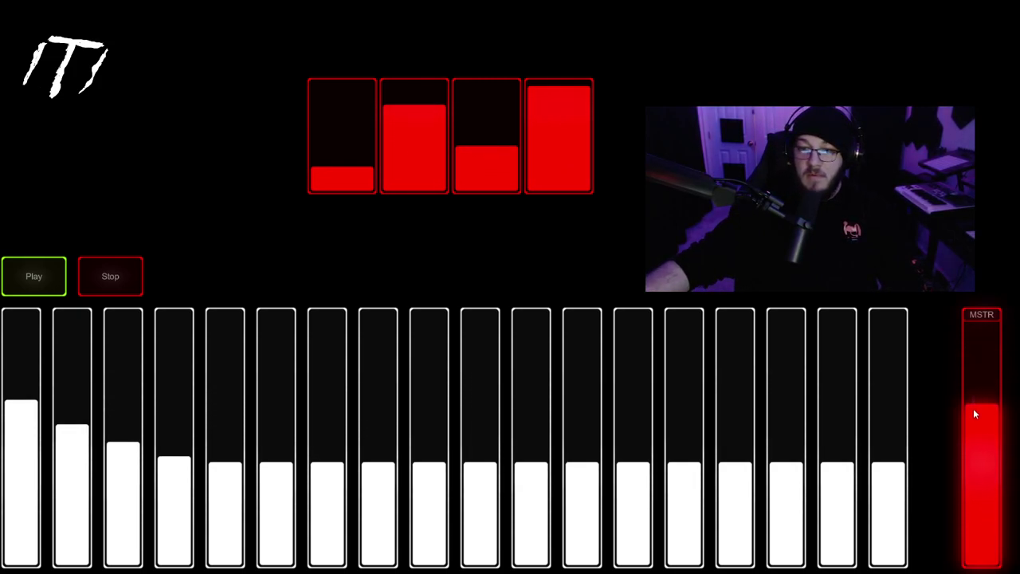
Lower the MSTR fader and the first white fader to about half, and stop playback.
drag(976, 433, 979, 447)
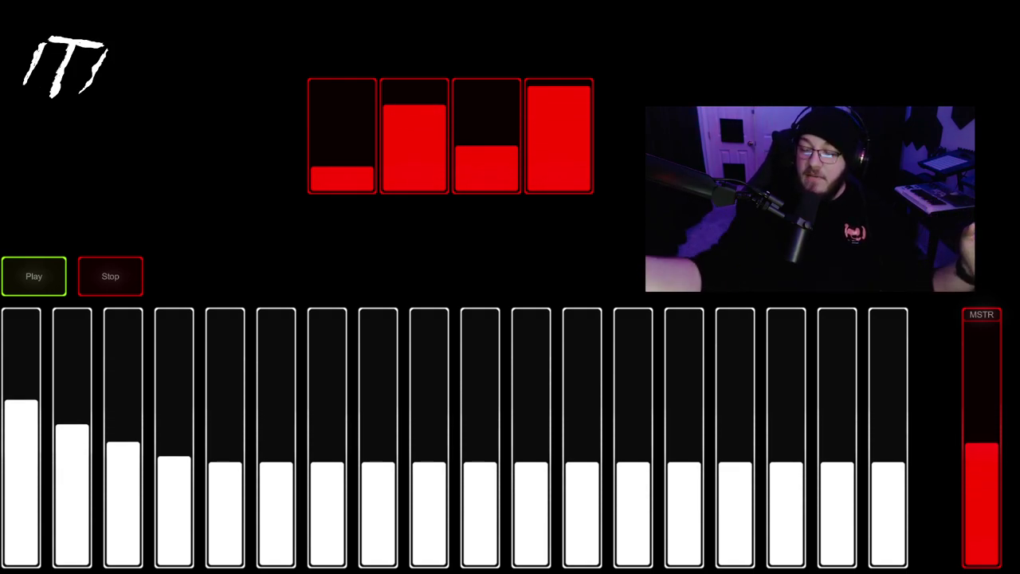
drag(21, 398, 21, 476)
click(1, 451)
click(21, 444)
click(112, 275)
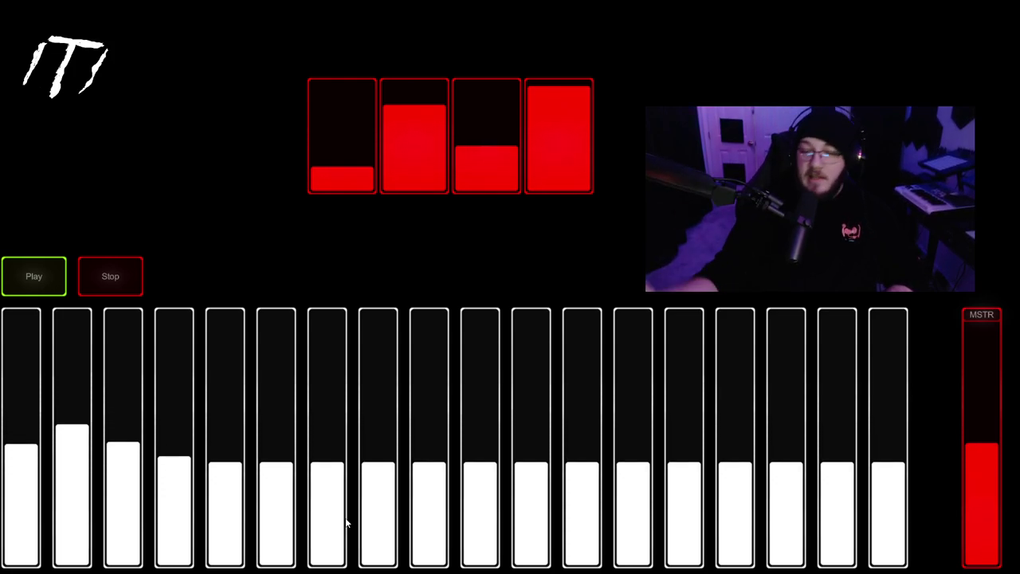
Lower the second white fader to about a third, and in the red sliders widget raise sliders one and three and lower two and four.
mouse_move(74, 482)
mouse_down()
mouse_move(77, 382)
mouse_move(70, 482)
mouse_up()
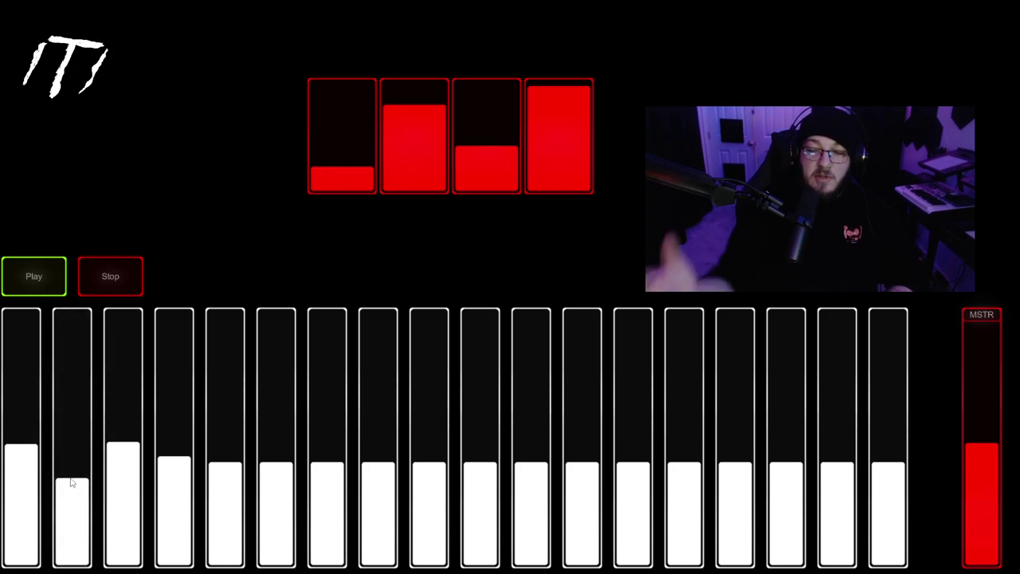
drag(422, 120, 437, 148)
click(486, 105)
drag(558, 88, 558, 169)
click(342, 110)
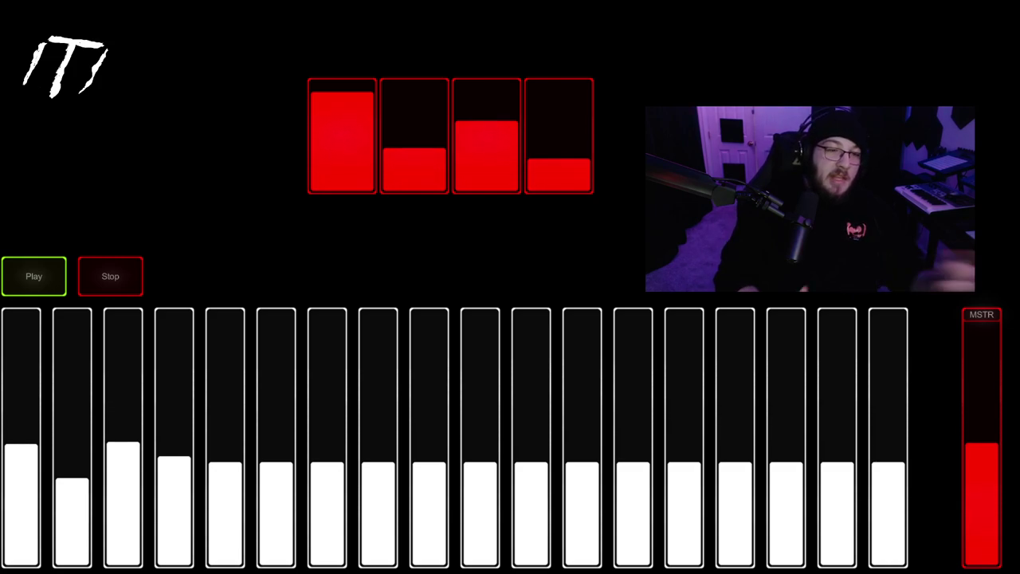
Raise the third and fifth white faders, lower the second, fourth, sixth and seventh, and lower the first red slider slightly.
drag(72, 478, 72, 514)
mouse_move(123, 443)
mouse_down()
mouse_move(123, 474)
mouse_move(123, 416)
mouse_up()
mouse_move(174, 457)
mouse_down()
mouse_move(174, 473)
mouse_move(225, 491)
mouse_move(225, 394)
mouse_up()
mouse_move(276, 462)
mouse_down()
mouse_move(276, 424)
mouse_move(276, 505)
mouse_up()
drag(327, 462, 326, 499)
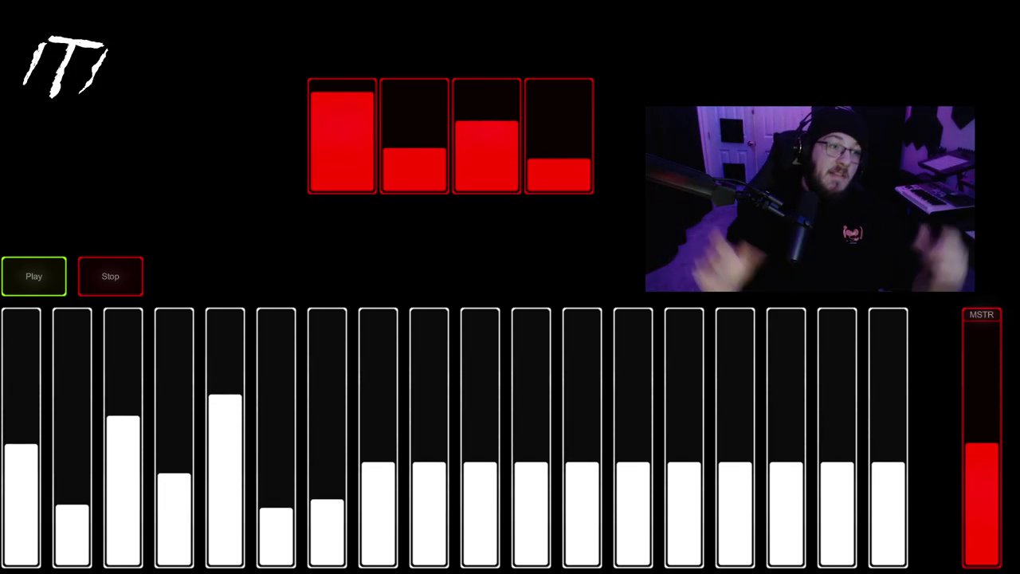
mouse_move(327, 500)
mouse_down()
mouse_move(327, 513)
mouse_move(327, 482)
mouse_up()
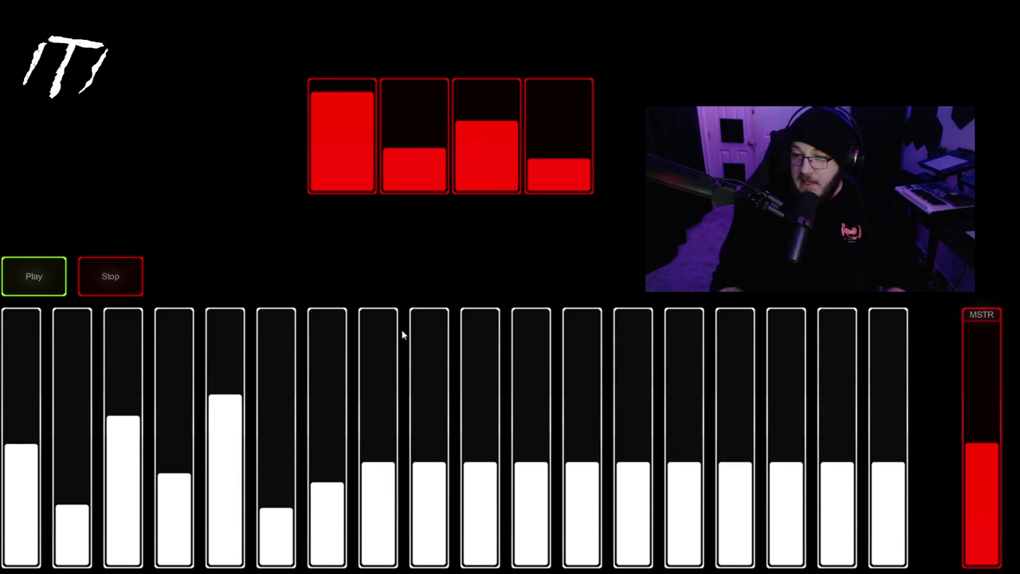
mouse_move(360, 107)
mouse_down()
mouse_move(354, 130)
mouse_move(356, 114)
mouse_up()
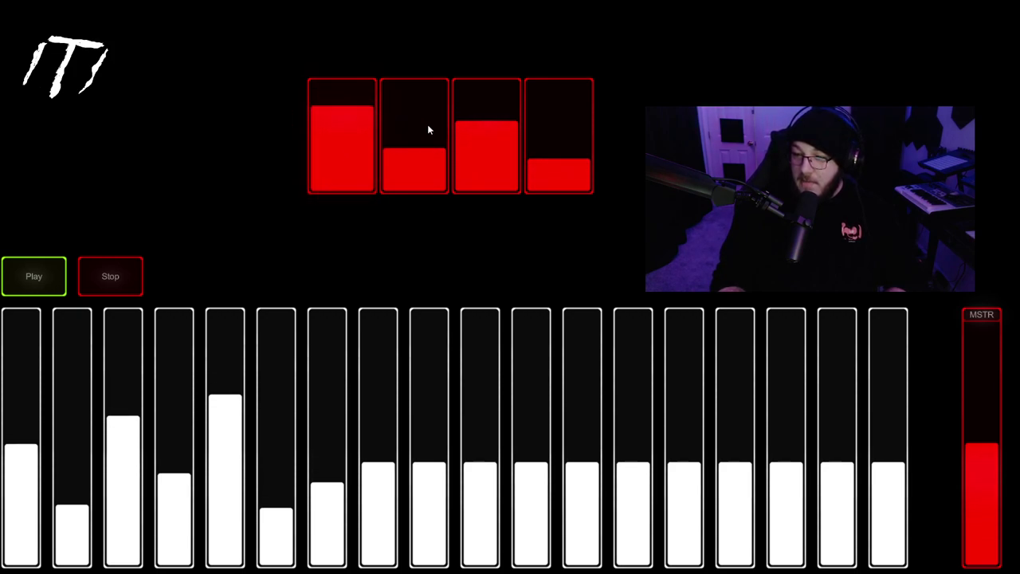